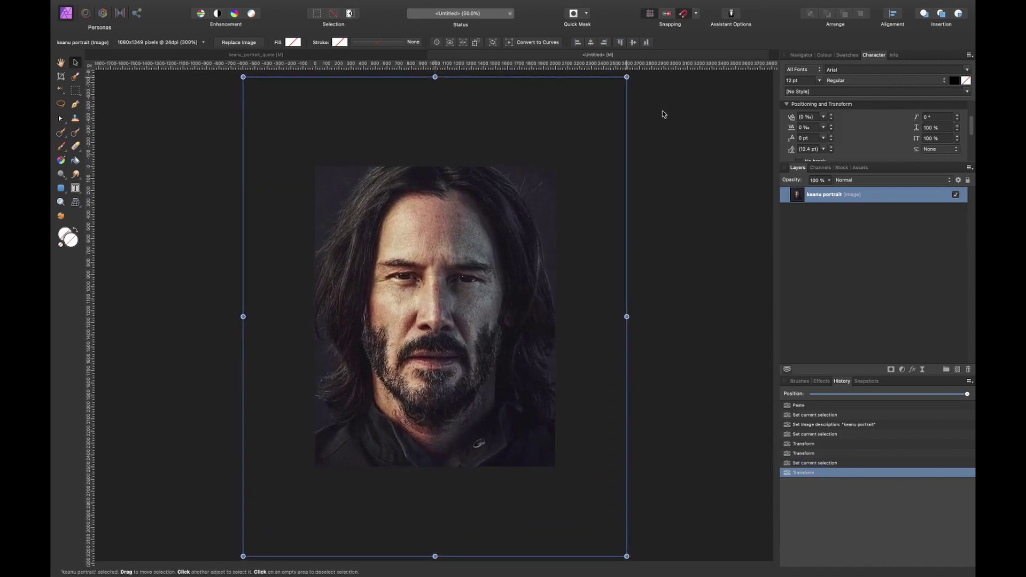
Deselect the canvas-filling portrait and zoom to fit the whole page.
key("super+d")
key("super+0")
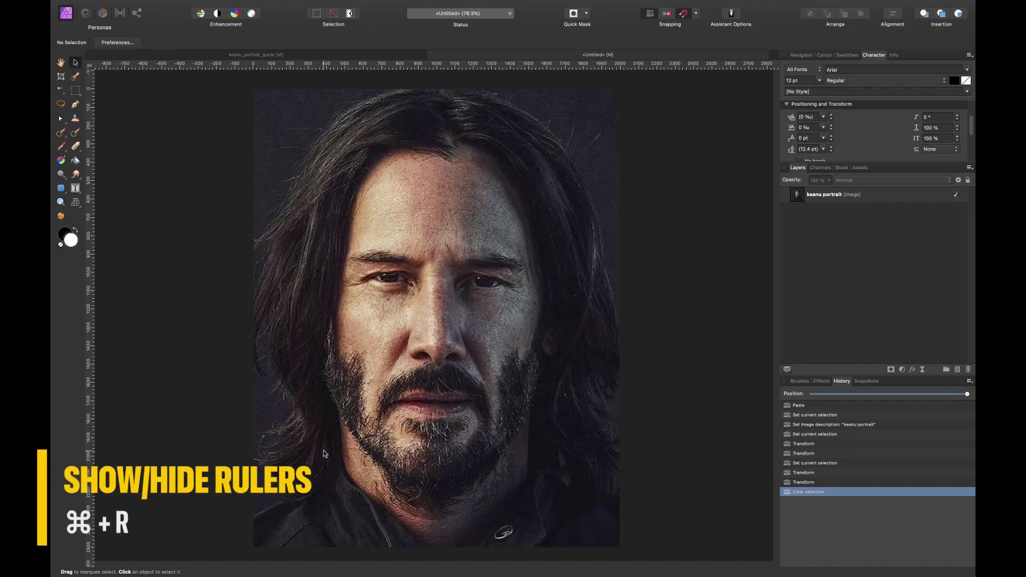
Show the rulers and place a vertical guide at 1000 px down the portrait's centre.
key("super+r")
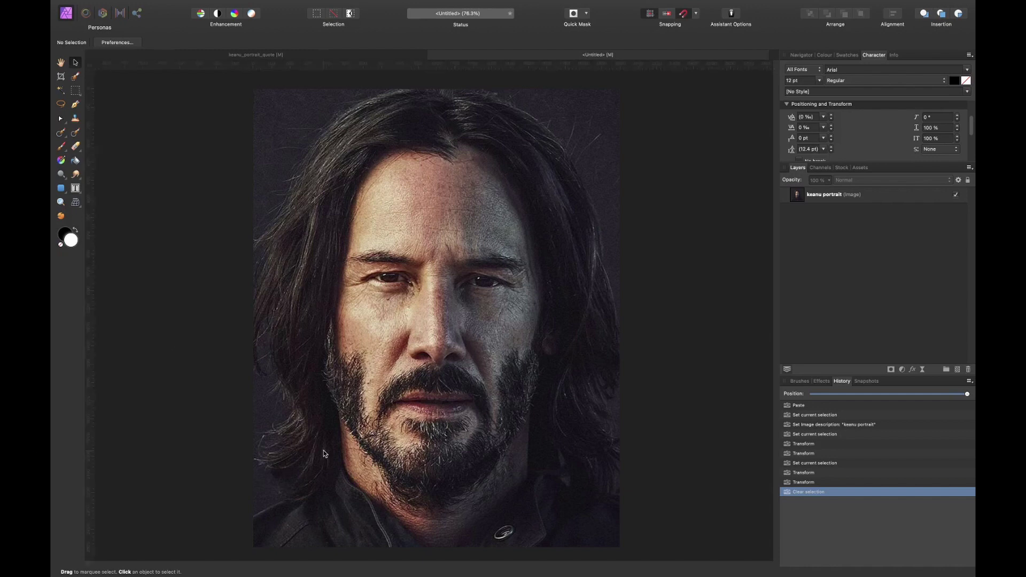
key("super+r")
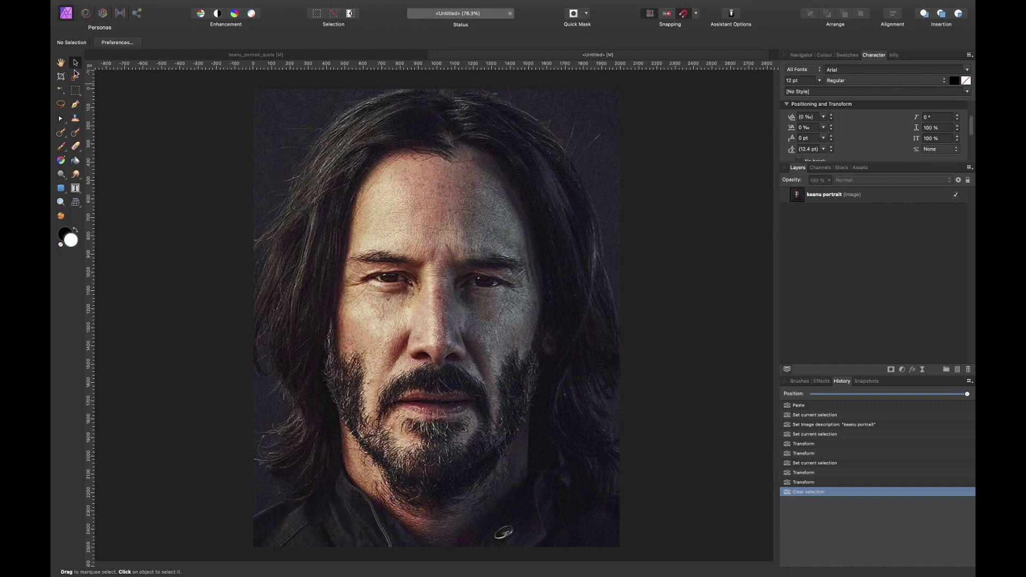
left_click_drag(88, 107, 380, 274)
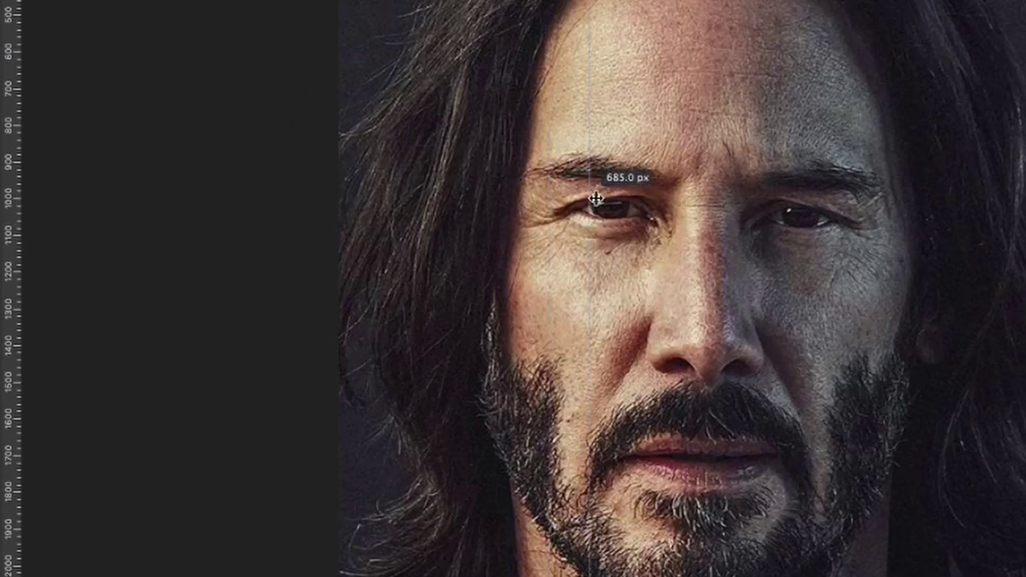
left_click_drag(596, 199, 706, 194)
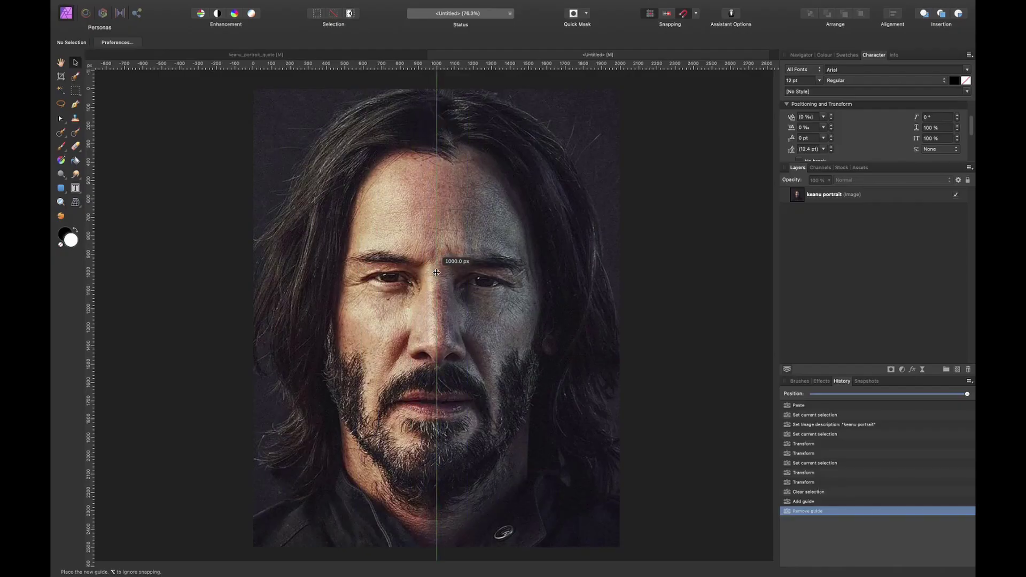
left_click_drag(437, 272, 437, 272)
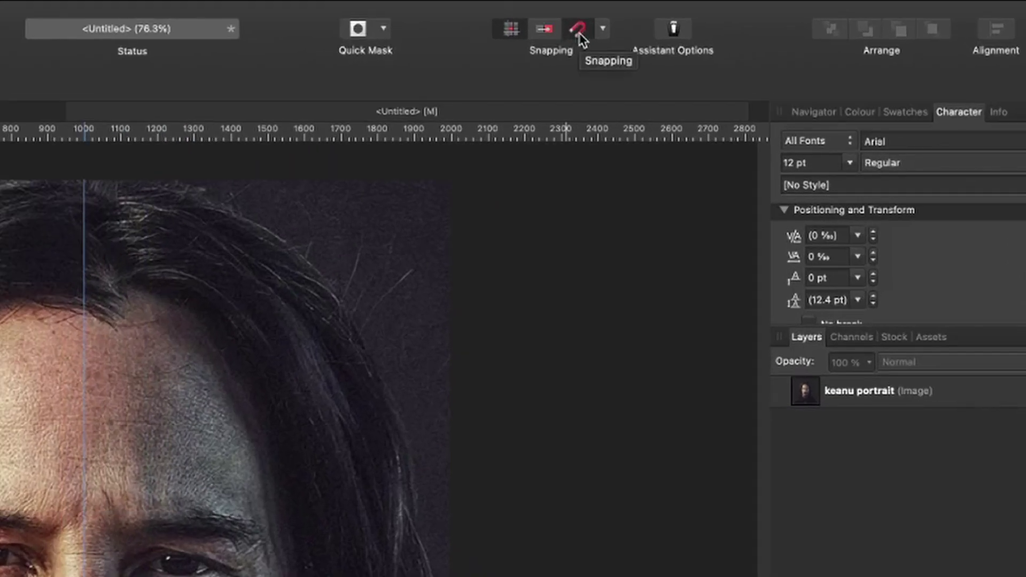
Turn on Snap to margin in the snapping options.
left_click(601, 33)
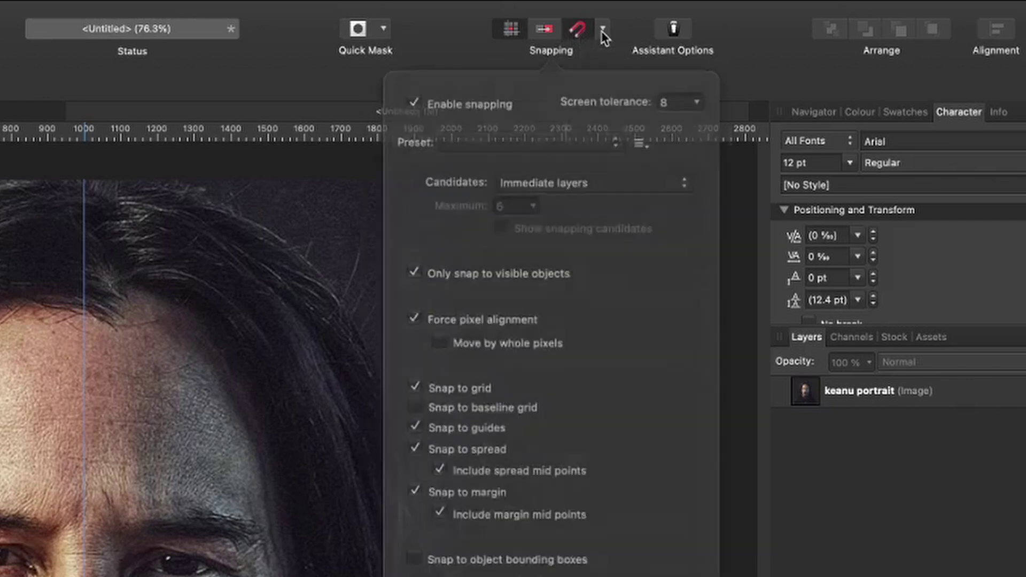
left_click(427, 444)
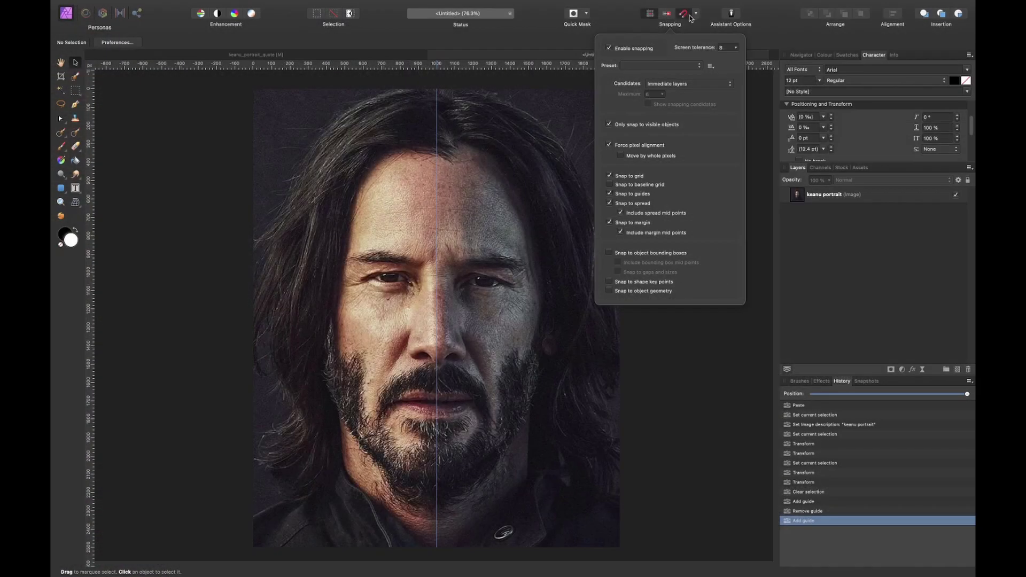
left_click(836, 225)
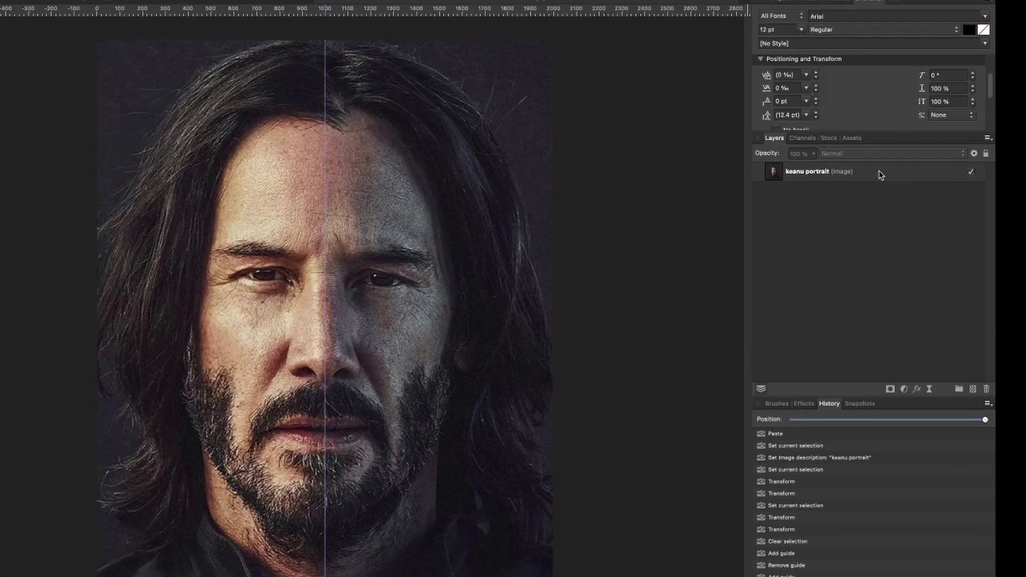
Rasterise and trim the portrait, then copy its right half onto a new layer.
right_click(853, 195)
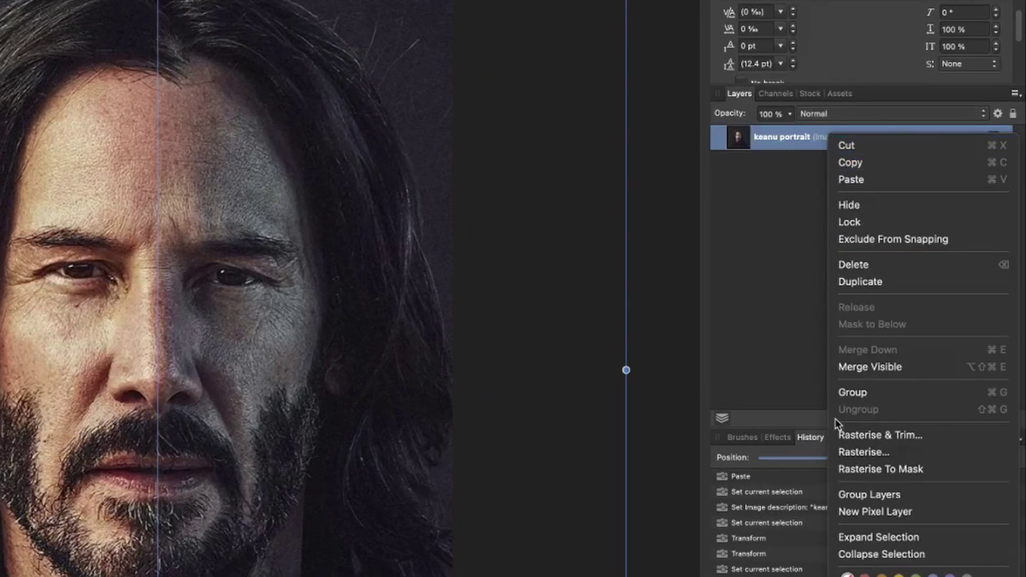
left_click(842, 435)
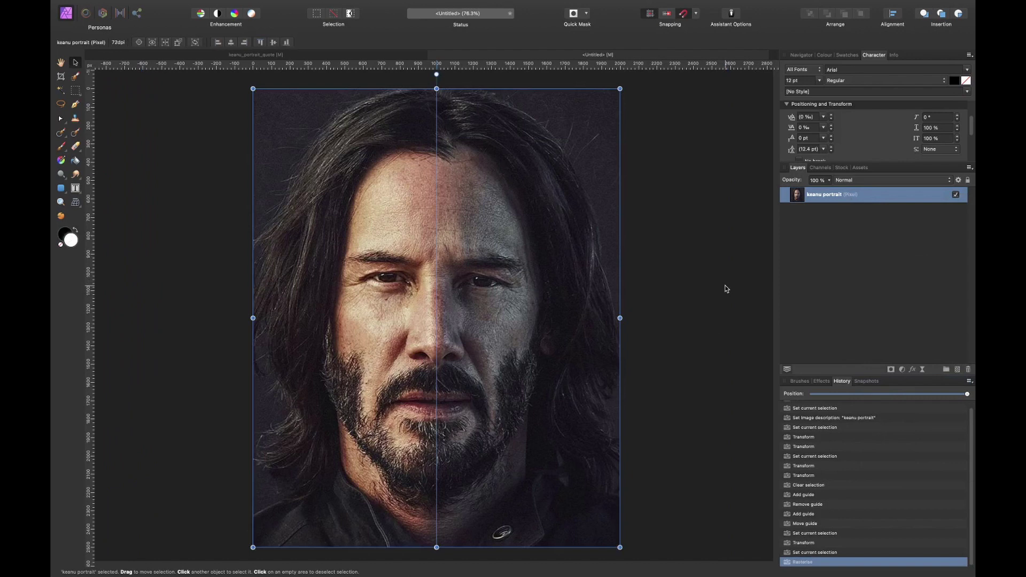
key("m")
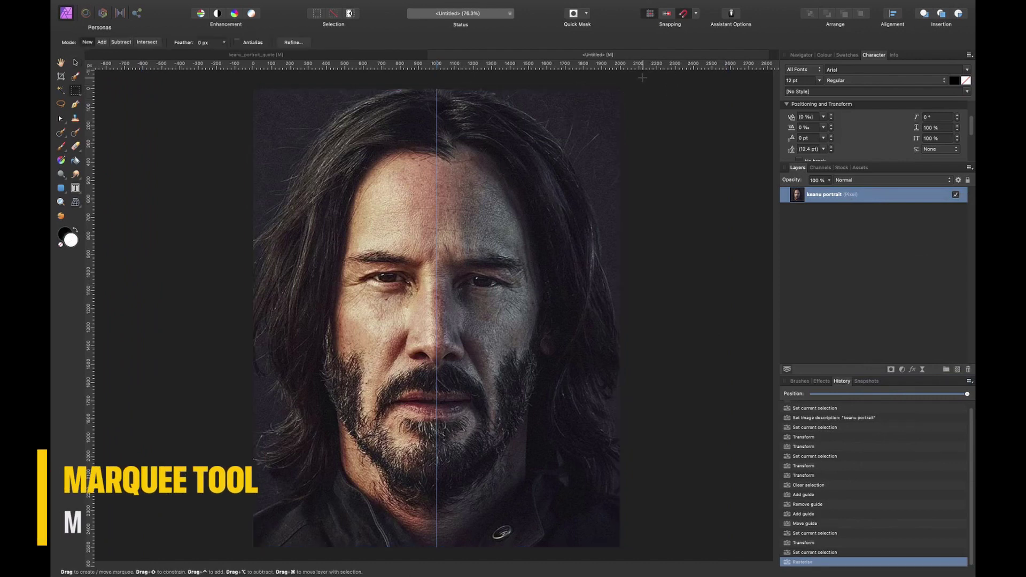
left_click_drag(642, 78, 436, 547)
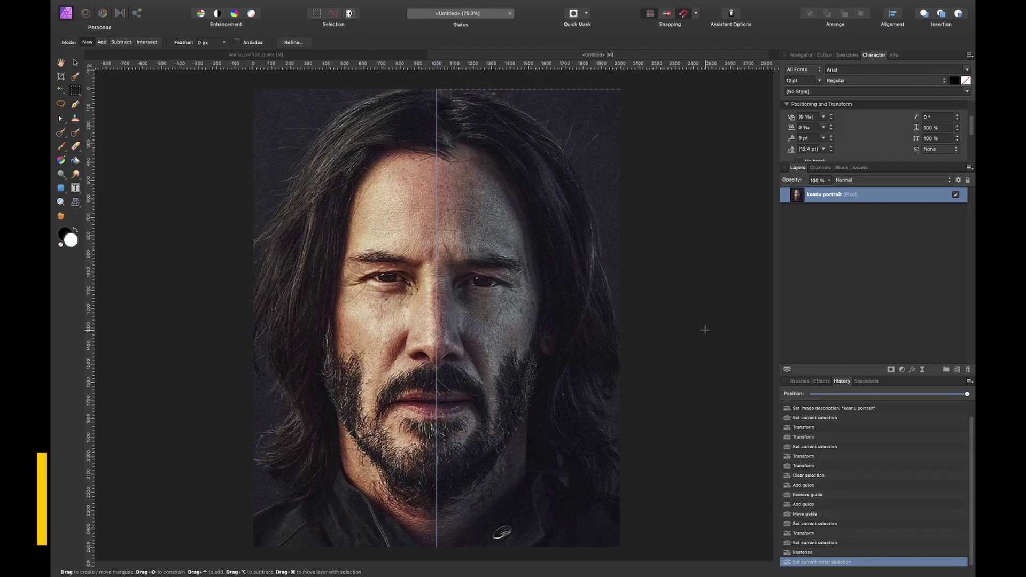
key("super+j")
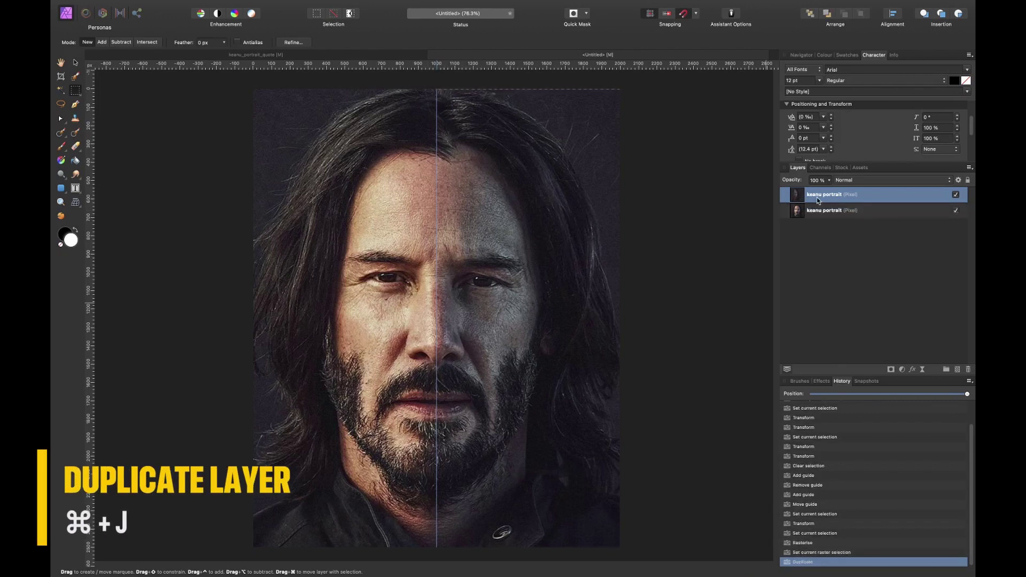
key("super+d")
Reposition the right-half layer and load its pixels as a selection.
key("v")
left_click_drag(559, 215, 497, 249)
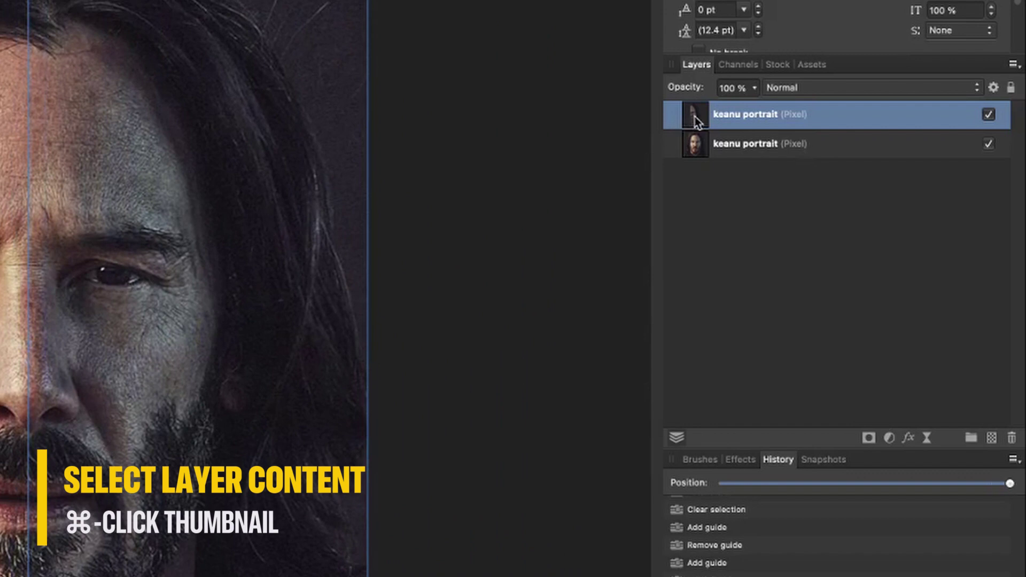
left_click(695, 120, "super")
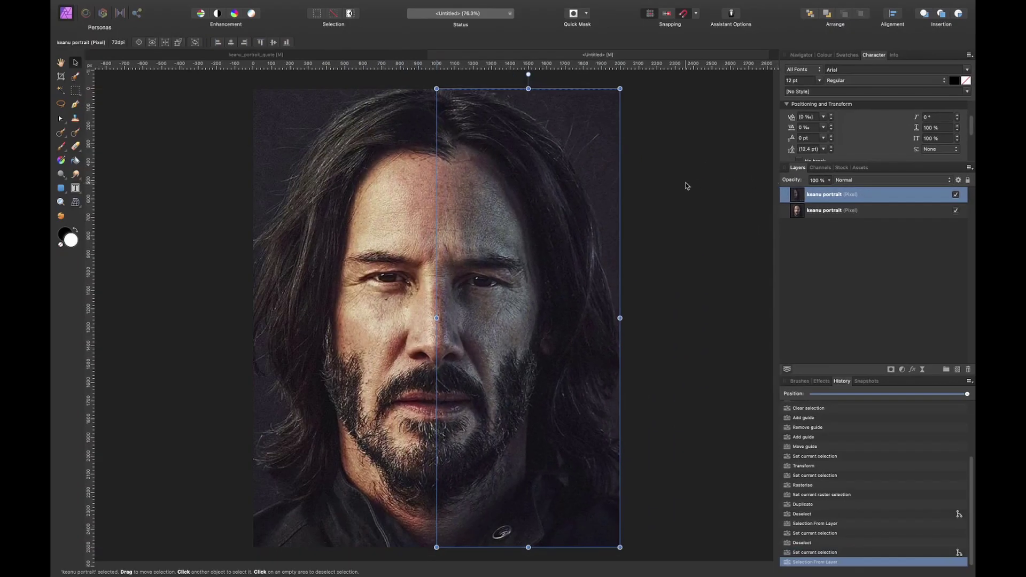
key("h")
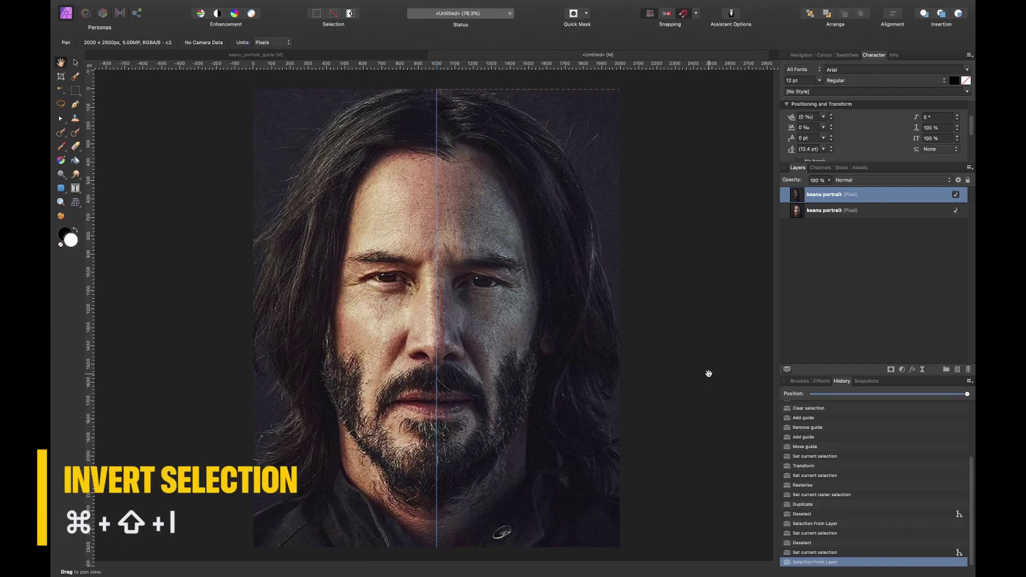
Invert the selection and copy the portrait's left half onto its own layer.
key("super+shift+i")
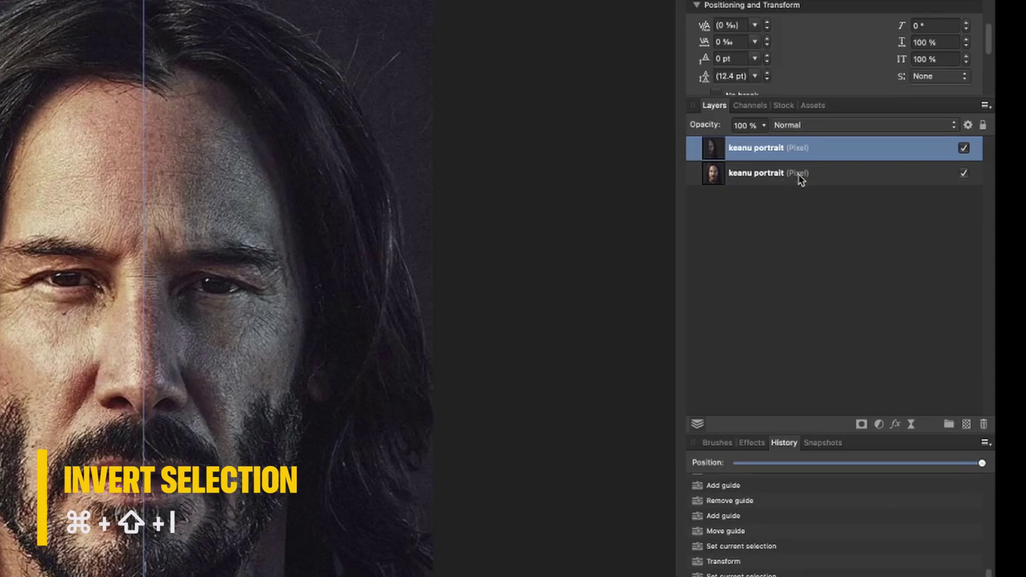
left_click(835, 211)
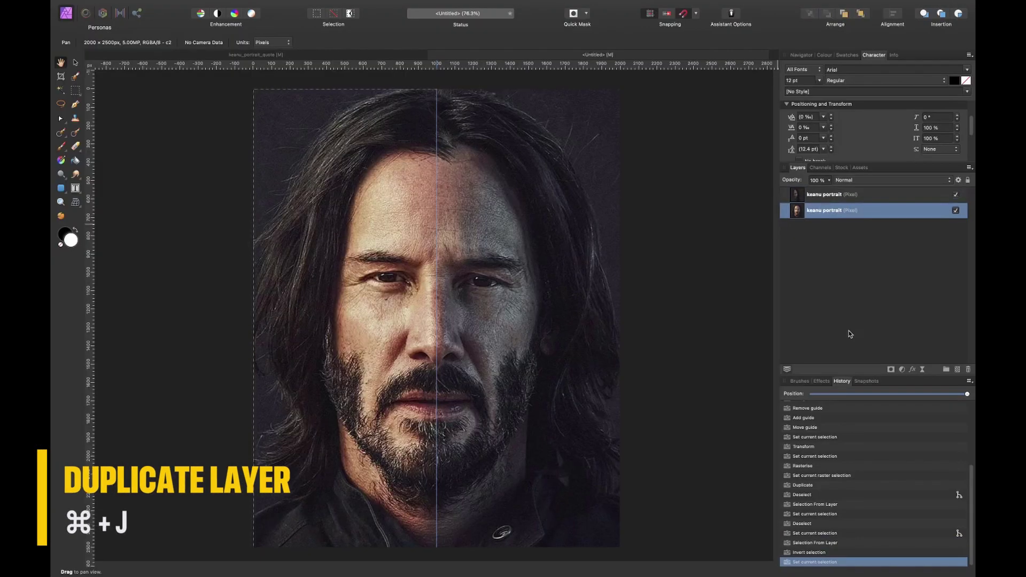
key("super+j")
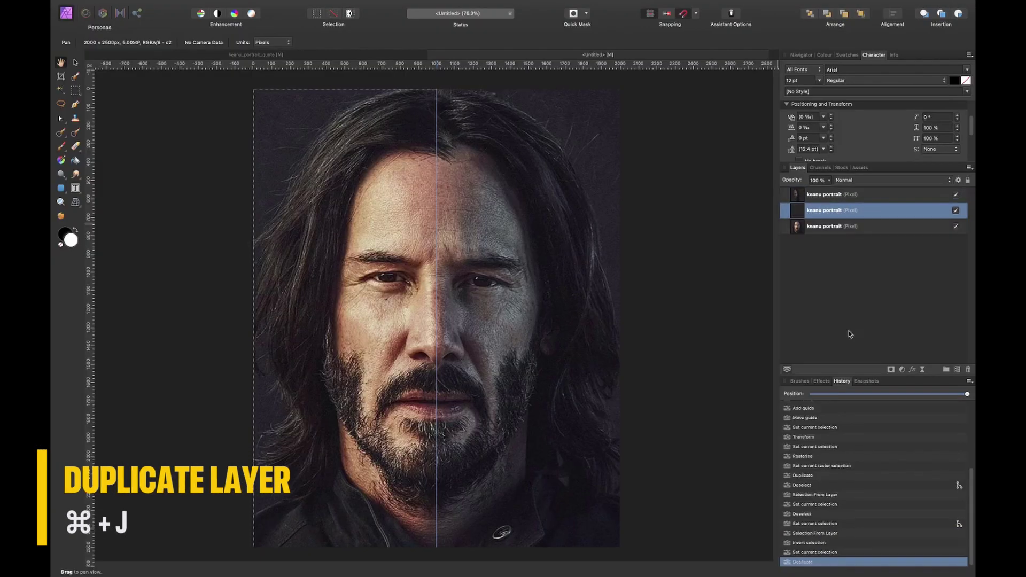
key("super+d")
key("v")
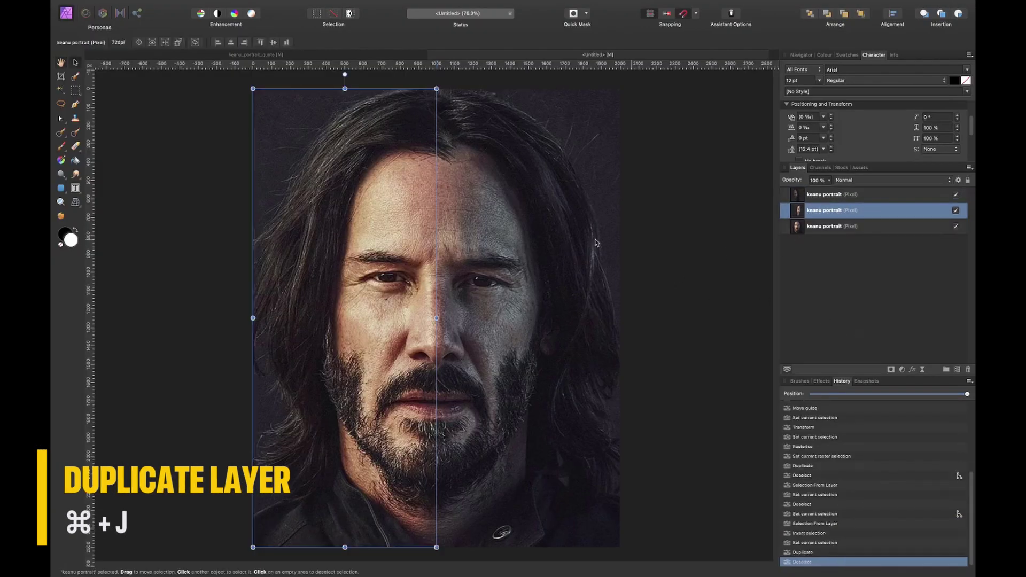
left_click(352, 294)
mouse_move(352, 293)
left_mouse_down()
mouse_move(300, 297)
mouse_move(342, 297)
left_mouse_up()
Name the halves 'left' and 'right' and hide the original keanu layer.
double_click(835, 211)
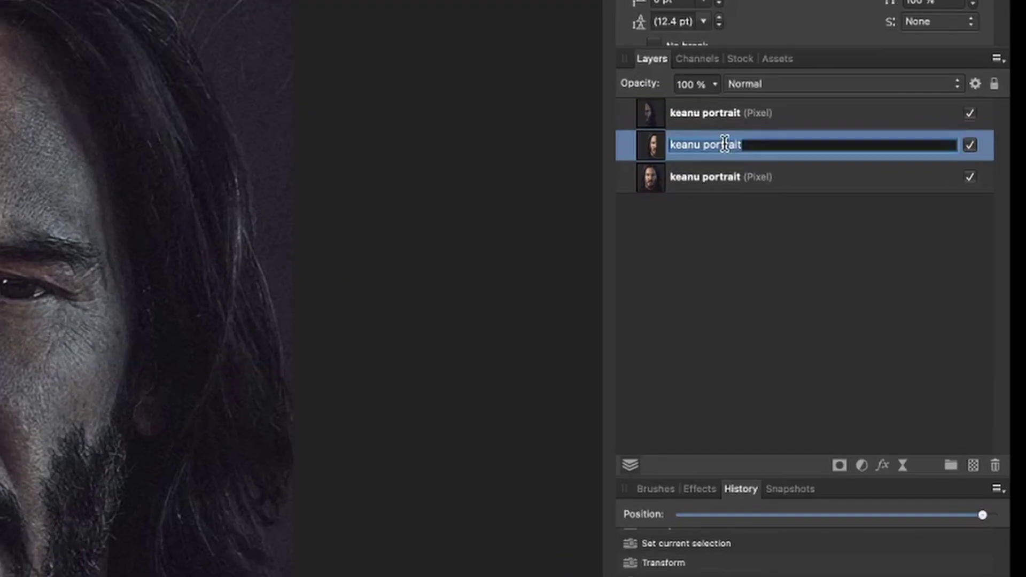
type("left")
key("Return")
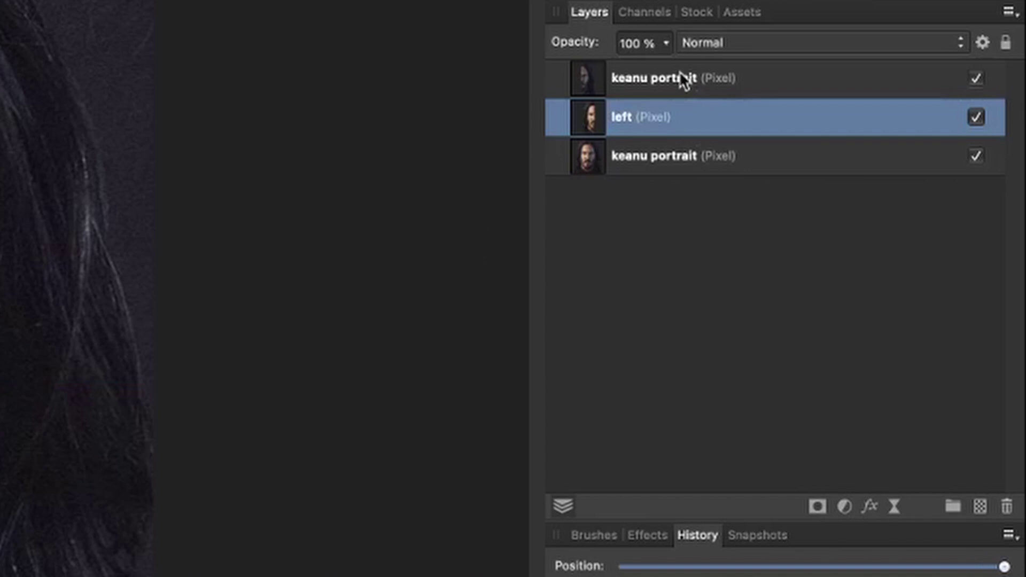
double_click(680, 78)
type("right")
key("Return")
left_click(973, 163)
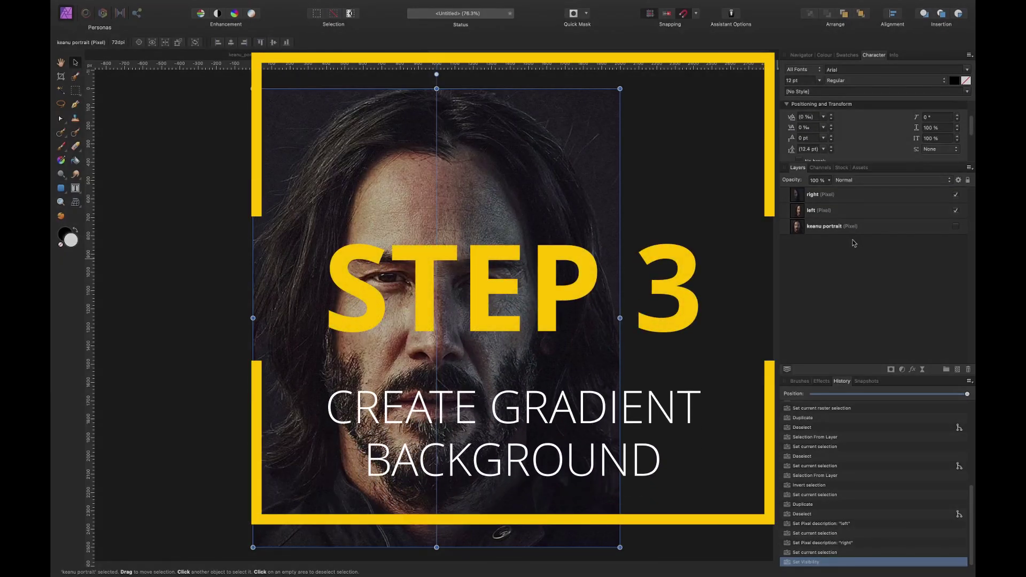
Hide the left and right layers and add a new fill layer.
left_click(955, 211)
left_click(956, 195)
left_click(868, 309)
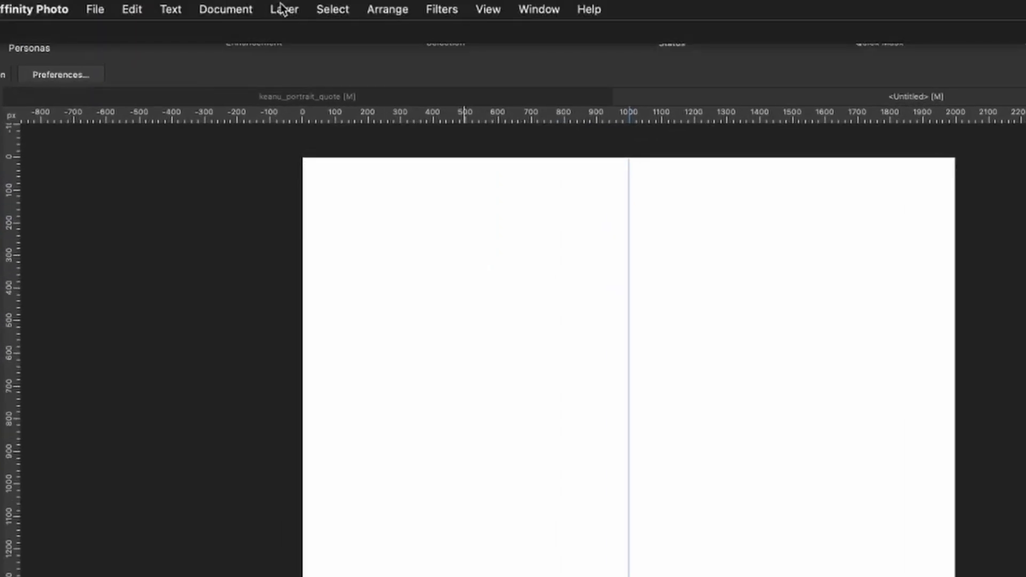
left_click(283, 9)
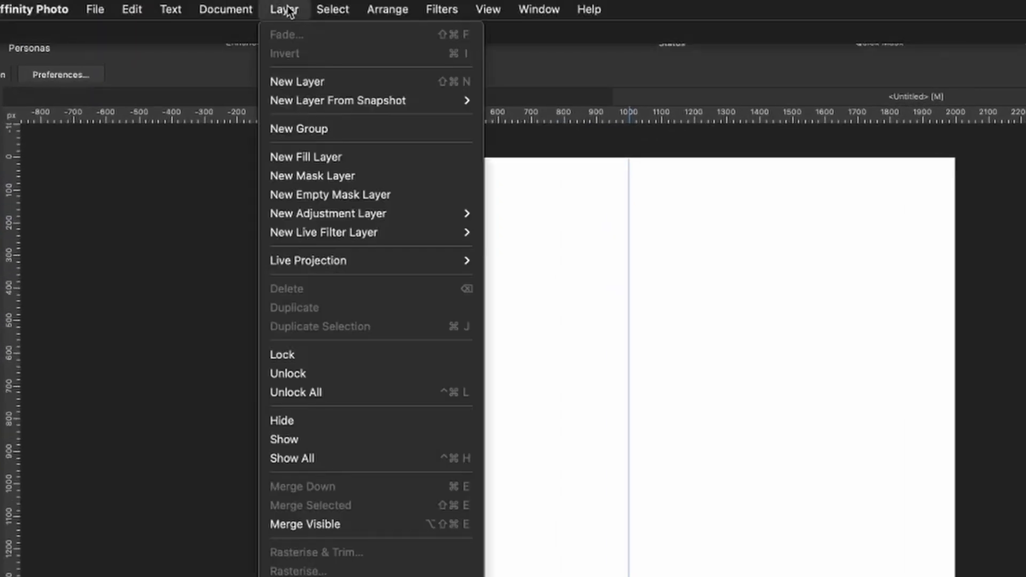
left_click(285, 157)
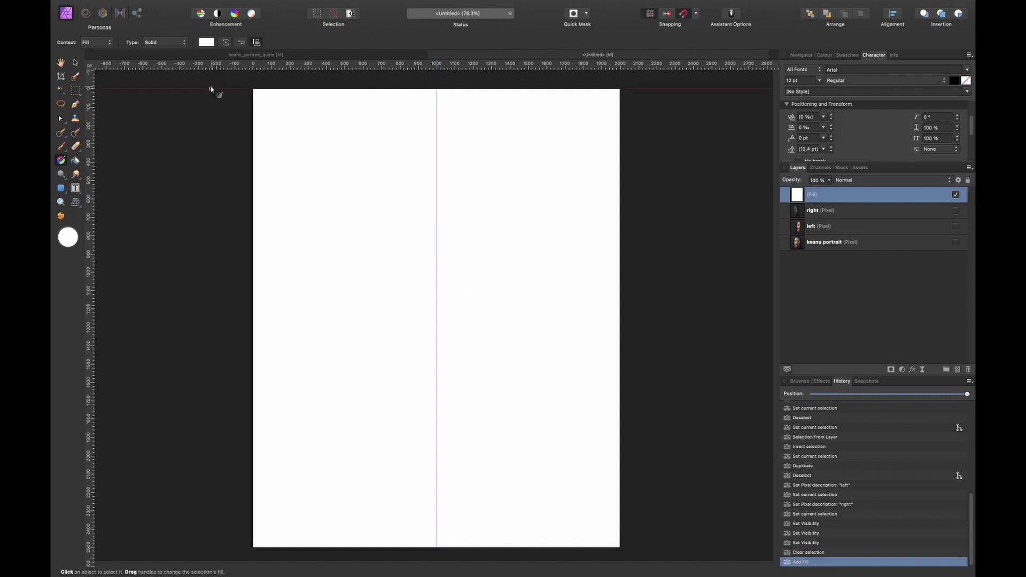
Make the fill a radial gradient spreading outward from the page centre.
left_click(171, 46)
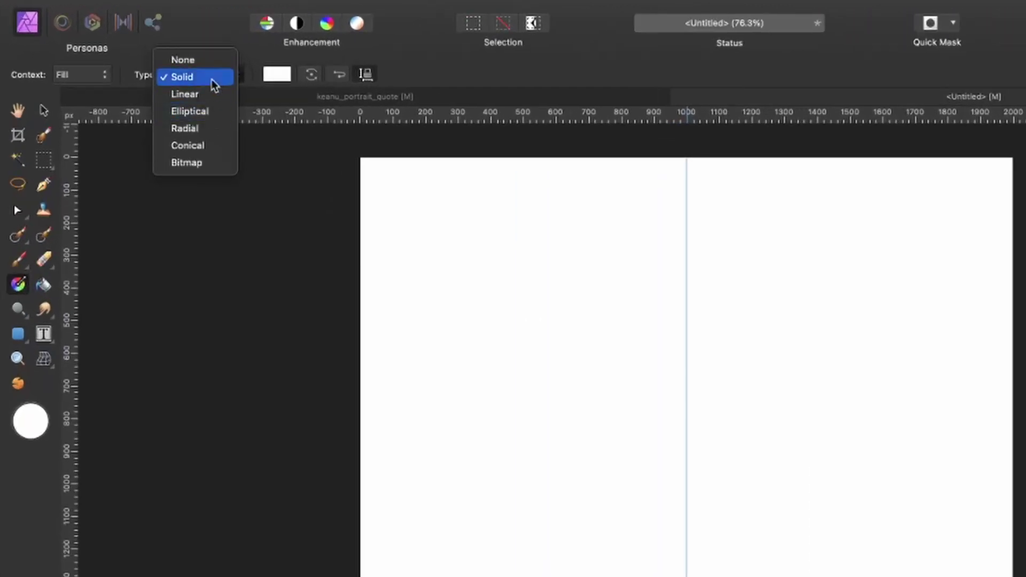
left_click(138, 42)
left_click(189, 75)
left_click(195, 128)
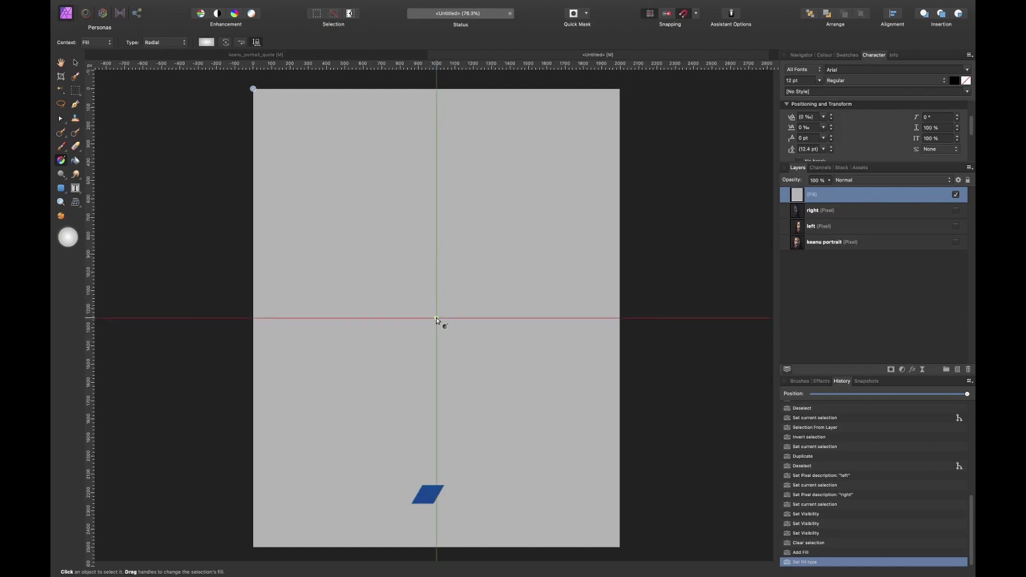
left_click_drag(436, 319, 662, 318)
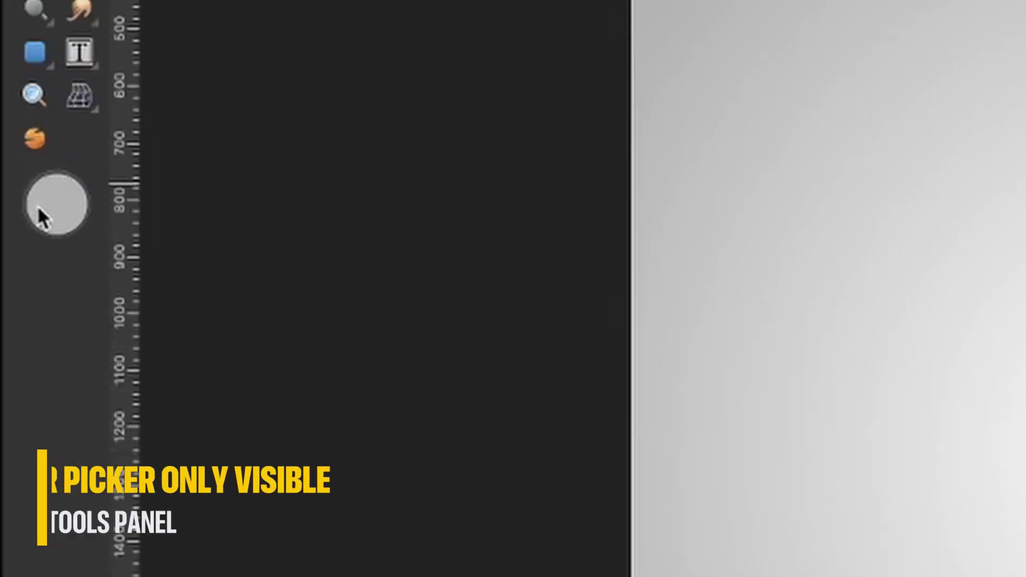
Darken the gradient's outer colour to lightness 40.
left_click(69, 217)
left_click(879, 227)
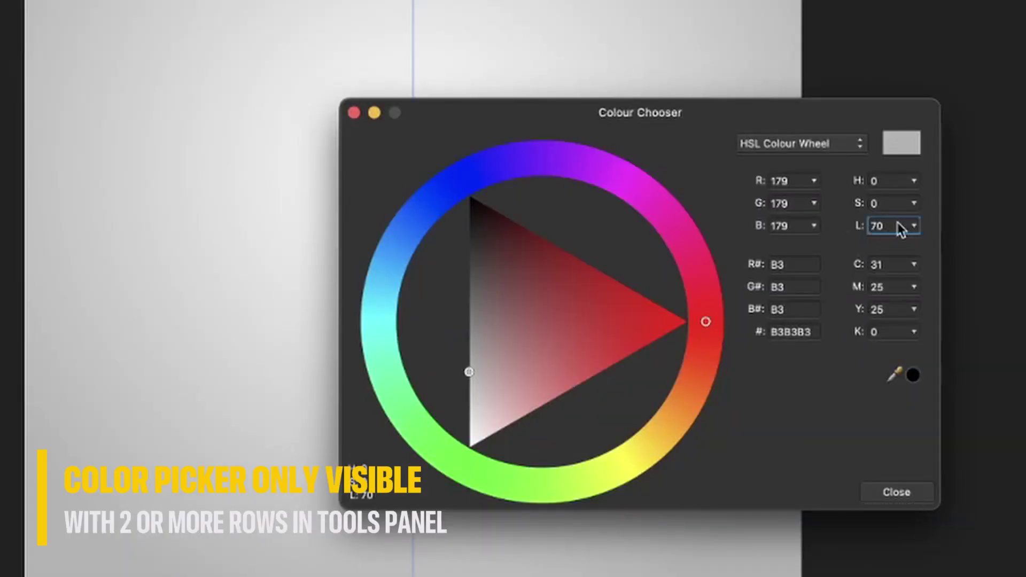
left_click(913, 226)
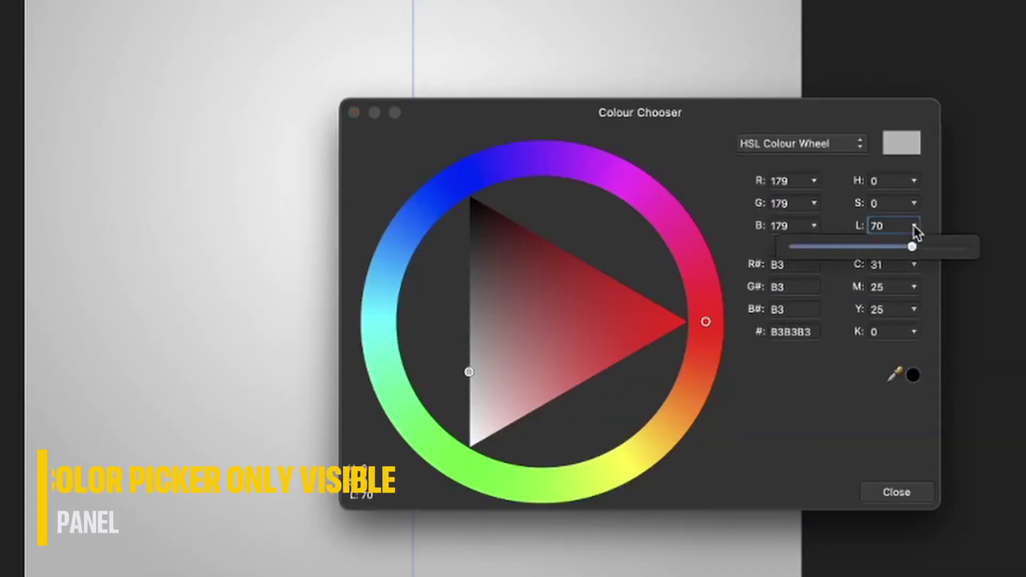
left_click_drag(911, 245, 841, 248)
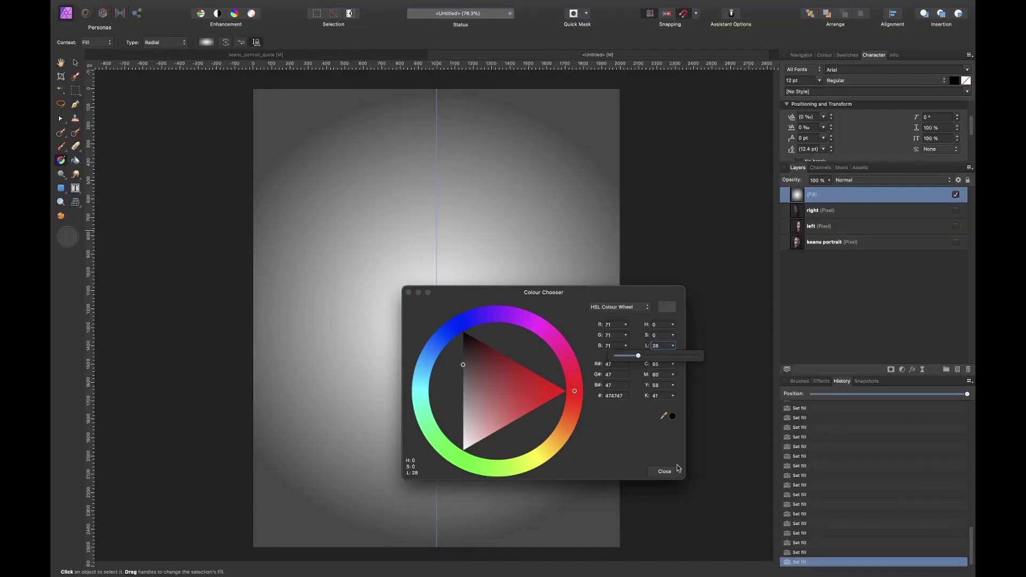
left_click(668, 471)
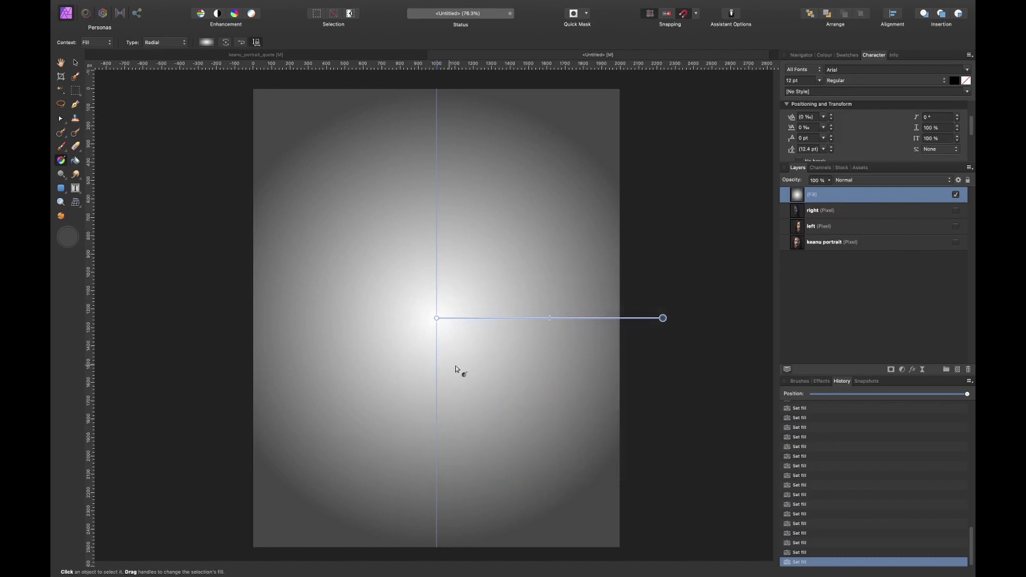
Rename the fill layer 'background', move it to the bottom, and show both face halves.
double_click(813, 196)
type("backgr")
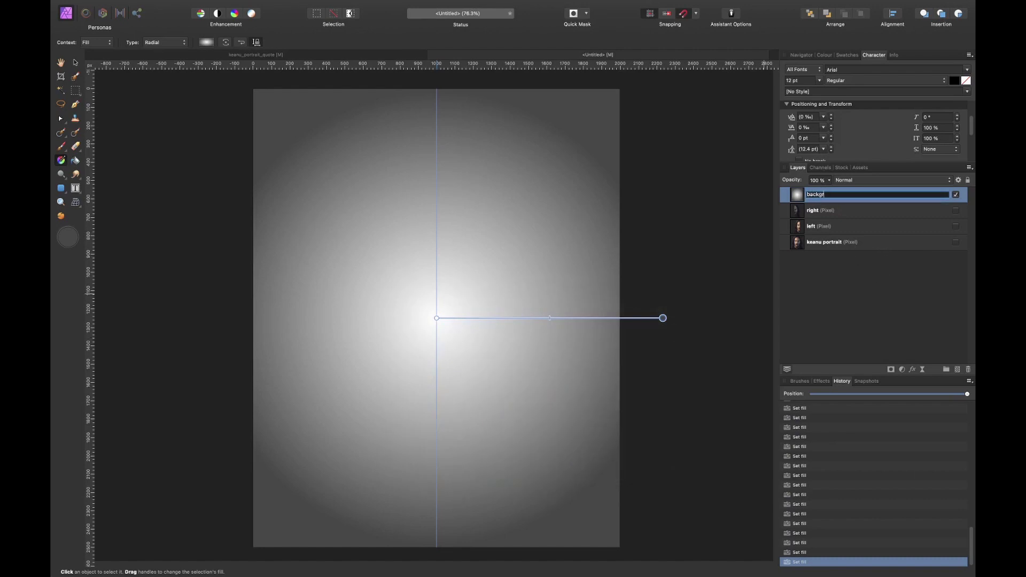
type("ound")
key("Return")
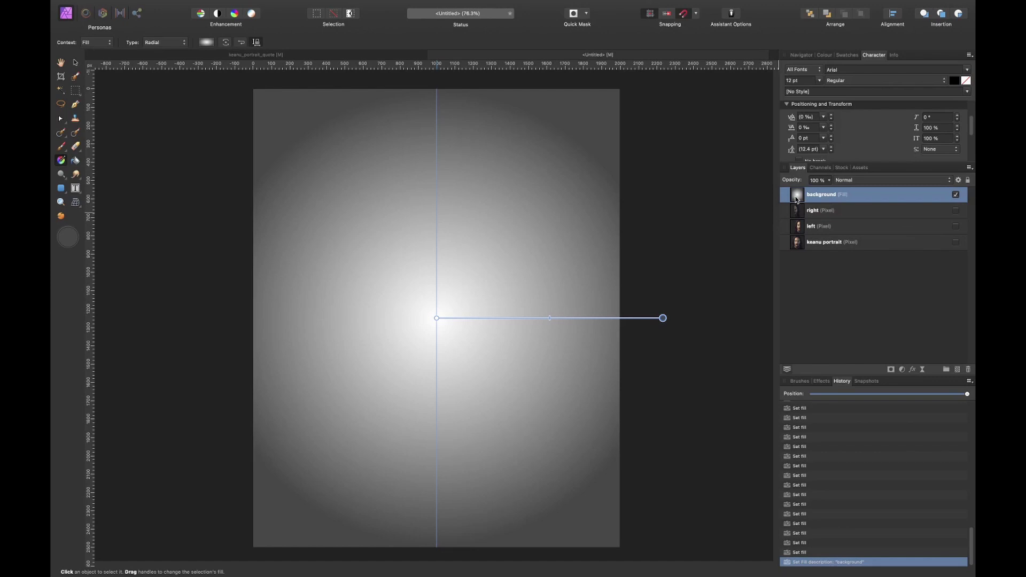
left_click_drag(796, 199, 788, 256)
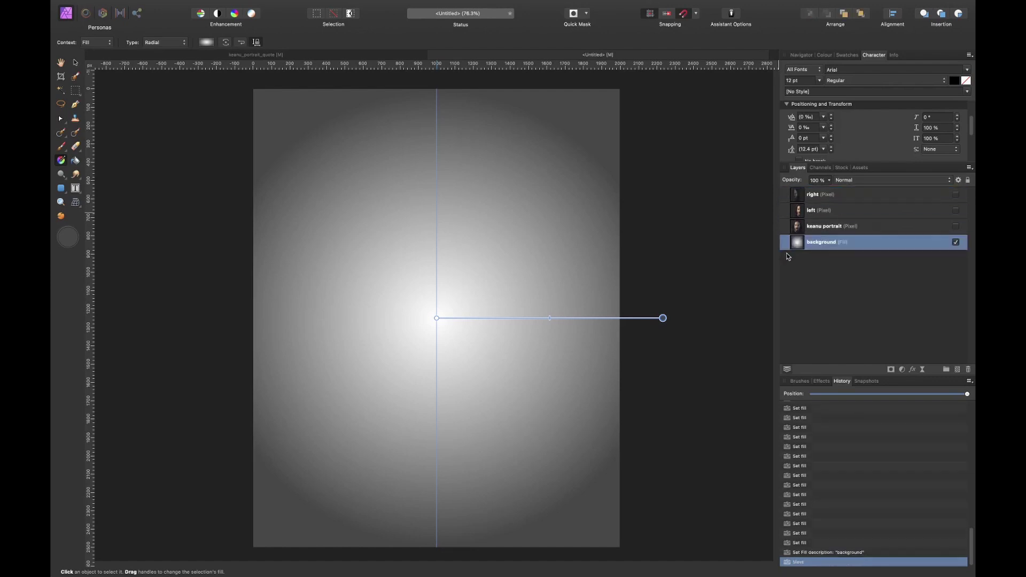
left_click(821, 348)
left_click(955, 210)
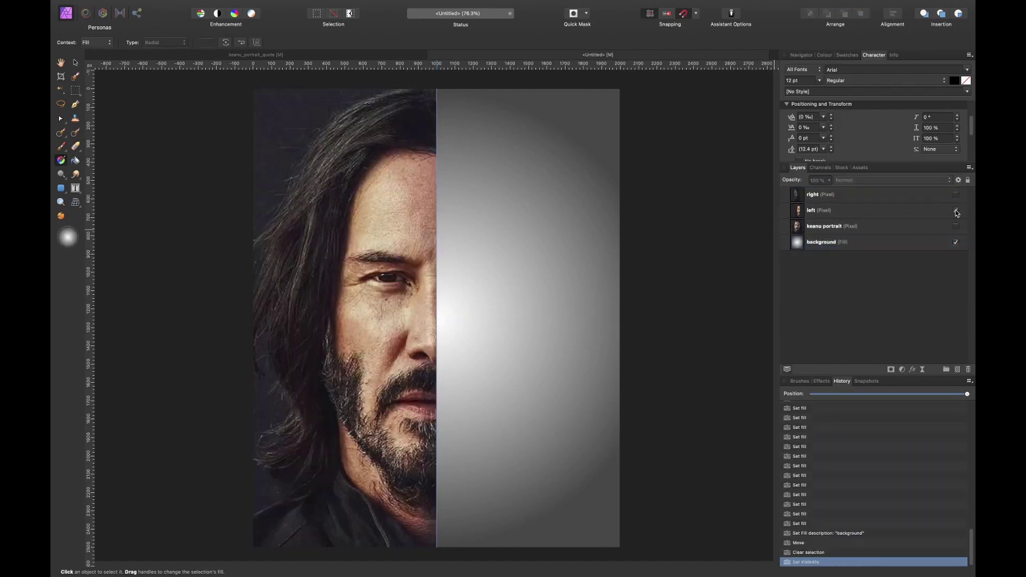
left_click(955, 194)
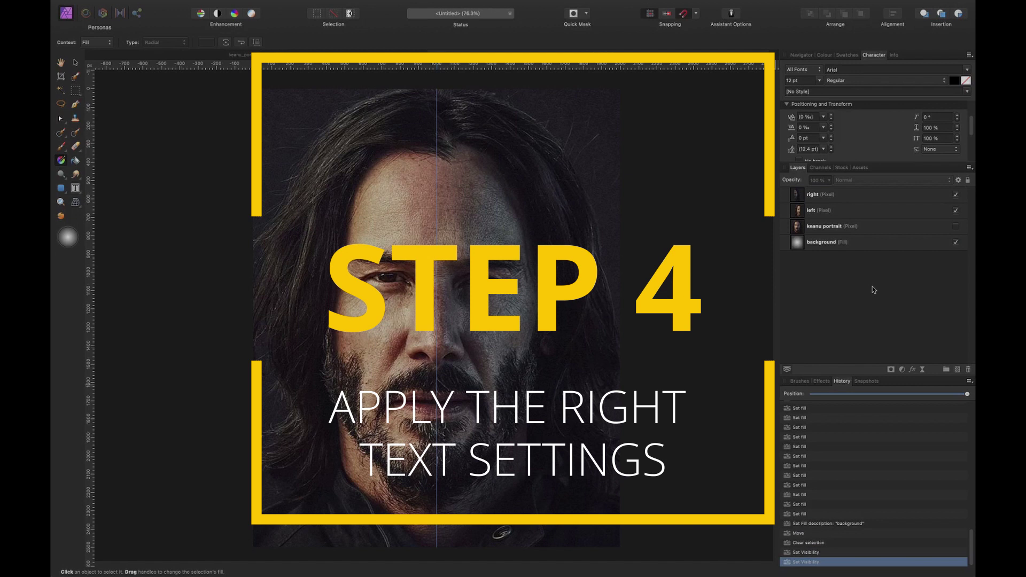
Draw a frame text box covering the left half of the page.
left_click(76, 188)
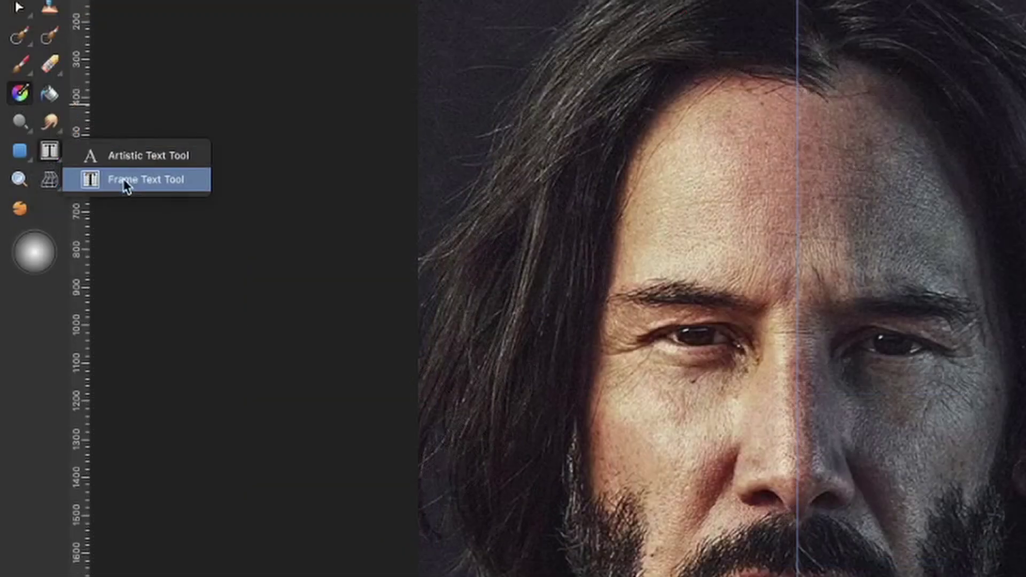
left_click(107, 157)
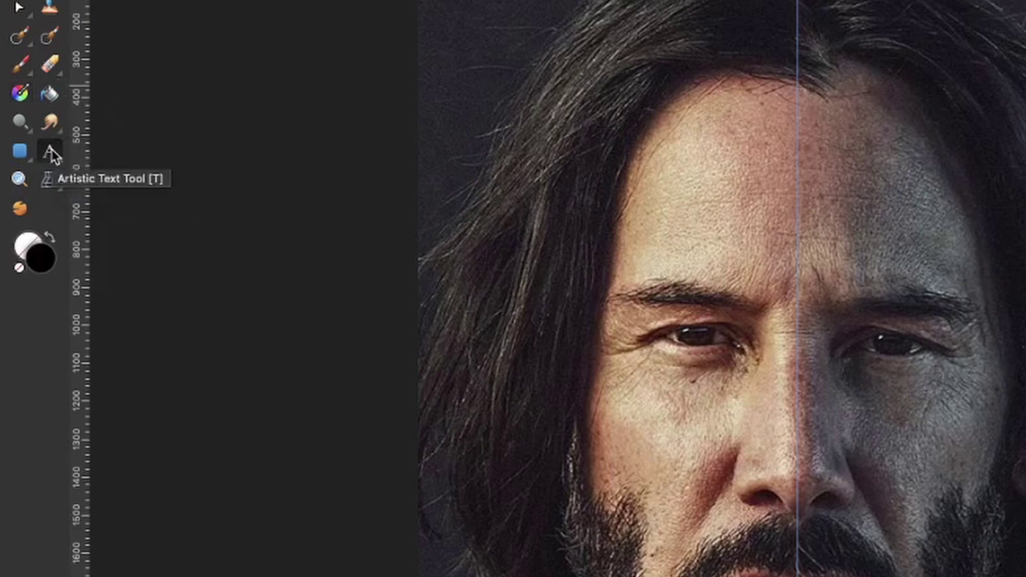
left_click(51, 154)
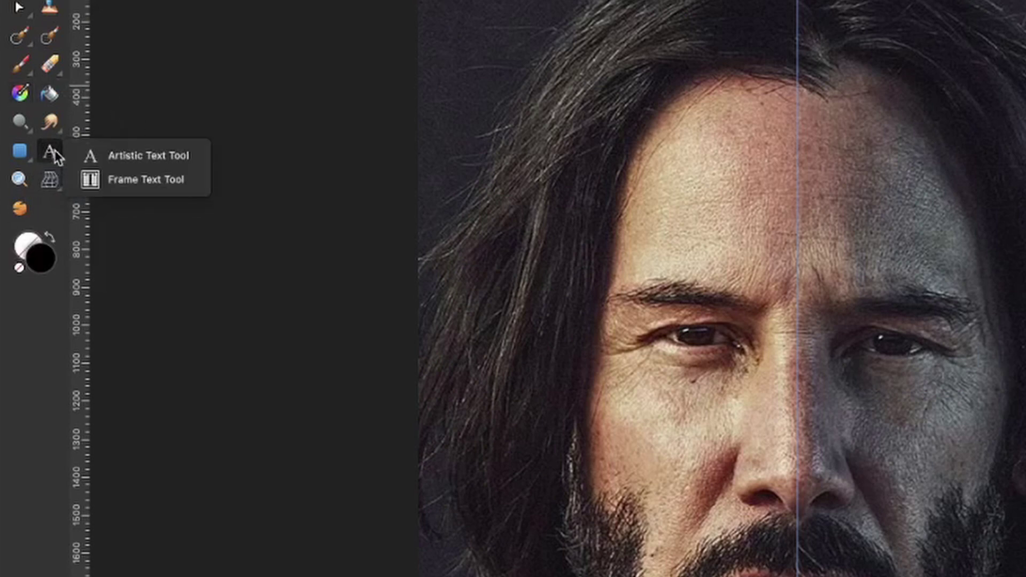
left_click(132, 177)
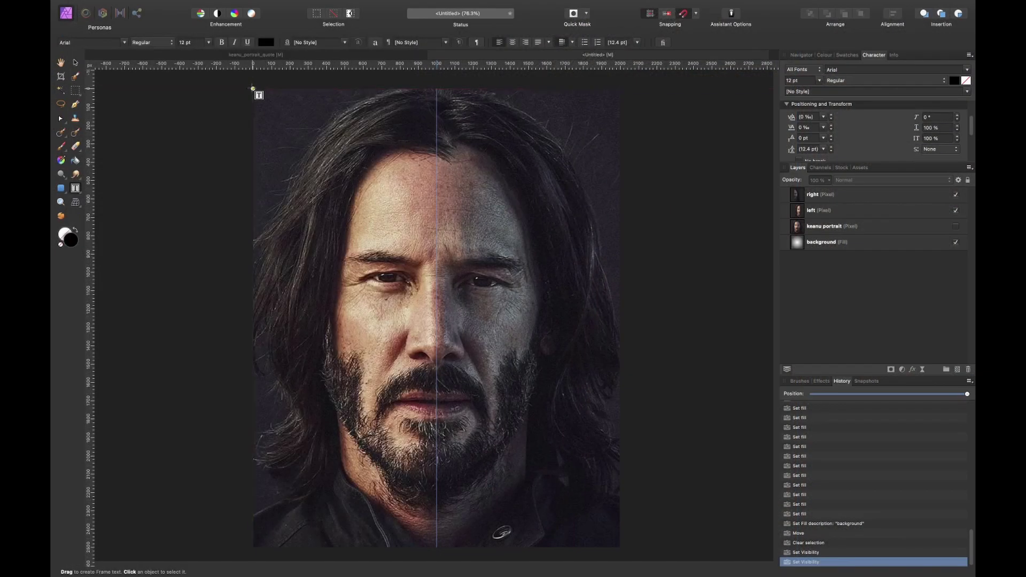
left_click_drag(253, 89, 433, 551)
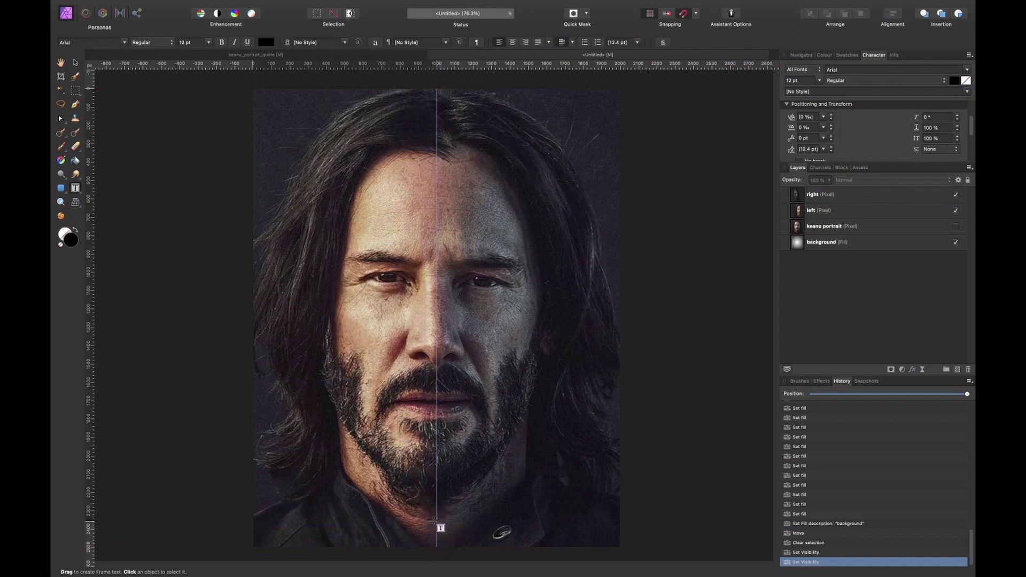
left_click_drag(433, 520, 436, 547)
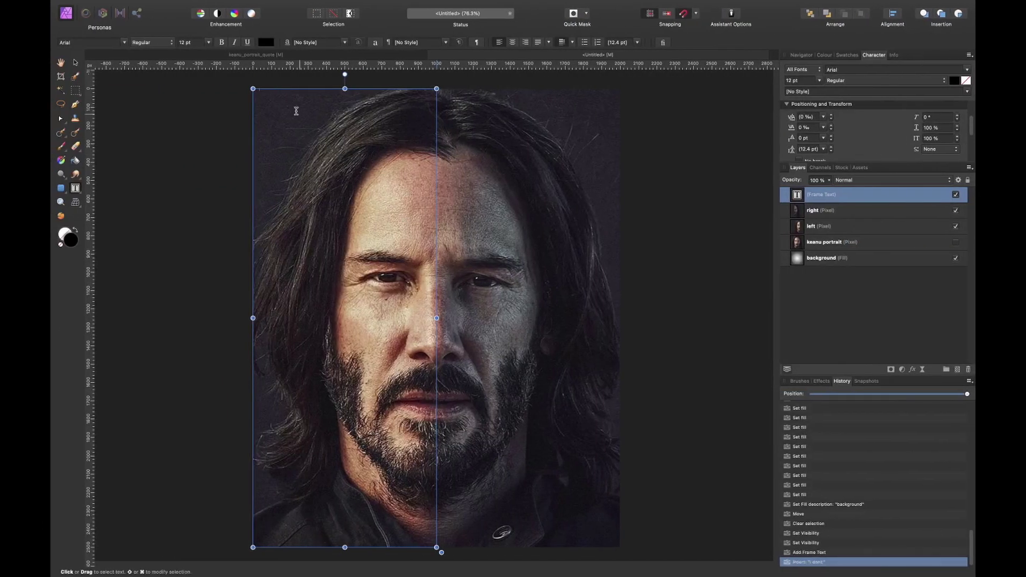
Type the opening words "I don't want to be part of a", fixing typos.
scroll(270, 98, "up", 10)
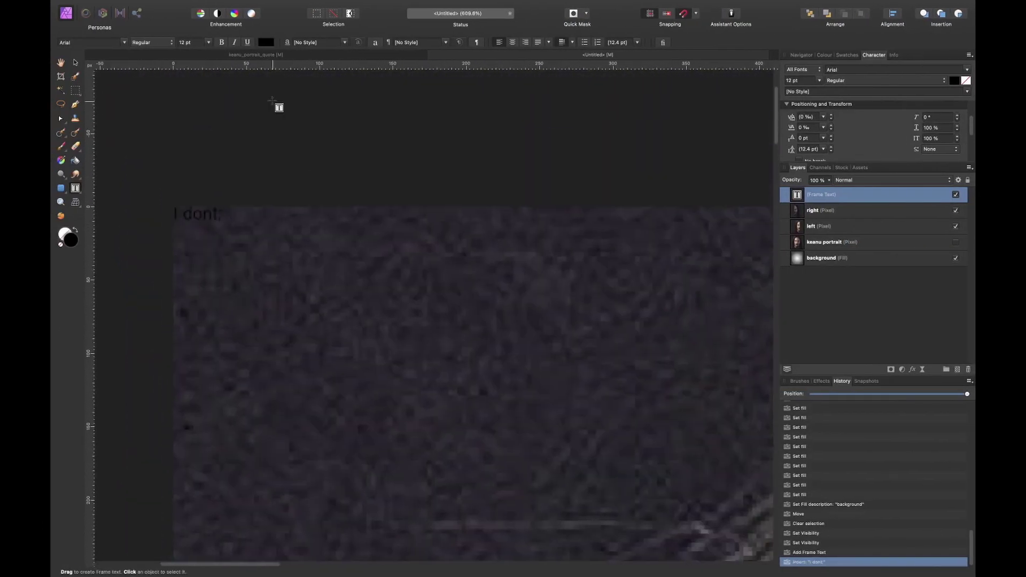
scroll(213, 233, "up", 5)
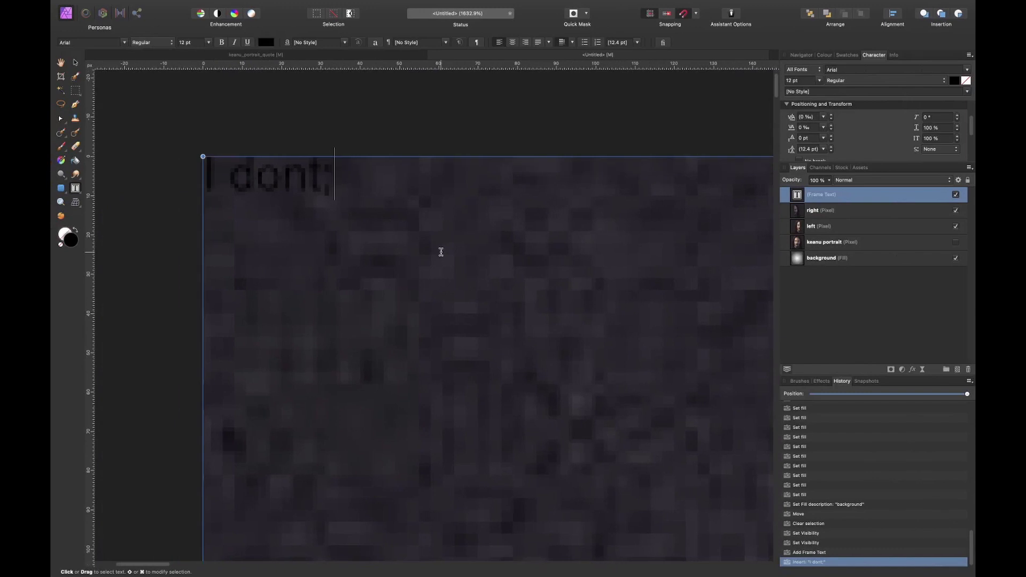
key("BackSpace")
key("BackSpace")
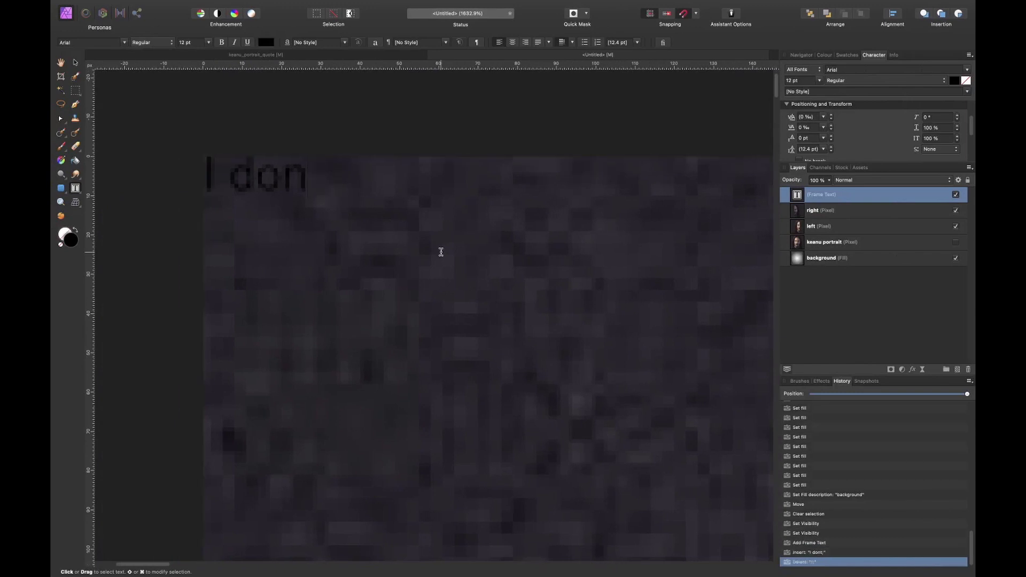
type("'t wo")
key("BackSpace")
type("ant to be part of")
scroll(452, 284, "down", 3)
type("a")
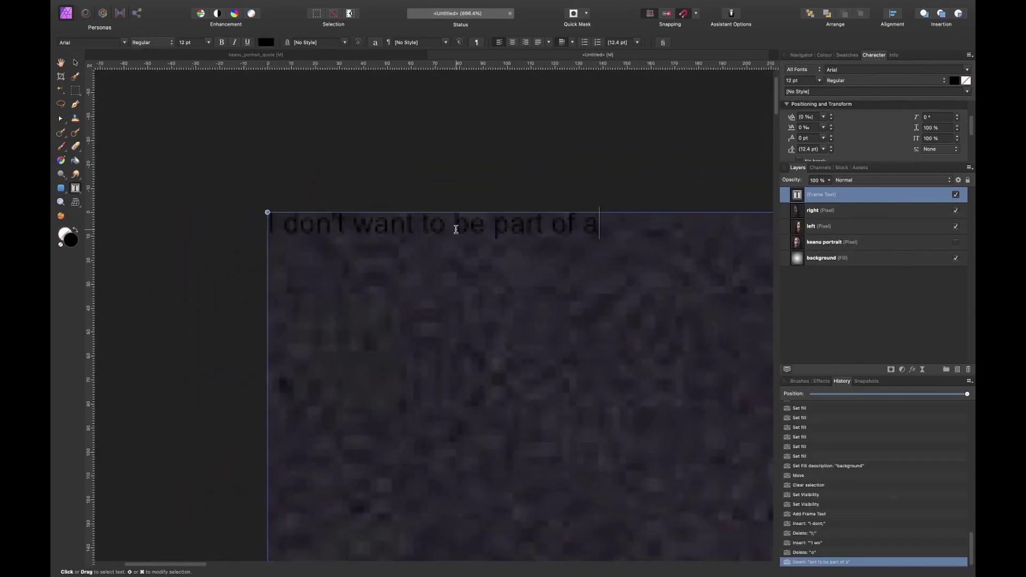
Set the text to 72 pt and paste in the full quote.
key("super+a")
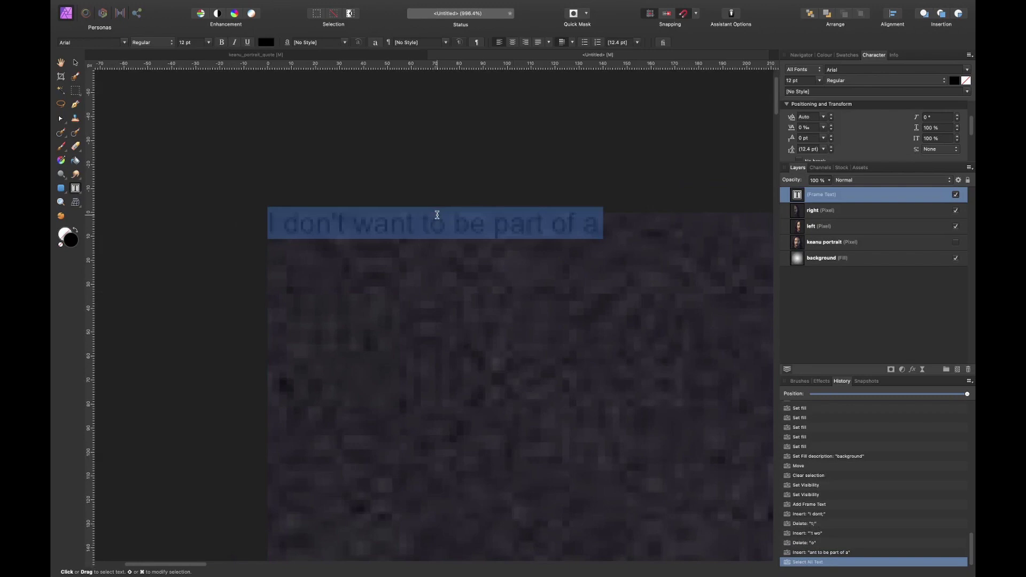
left_click(207, 43)
left_click(193, 256)
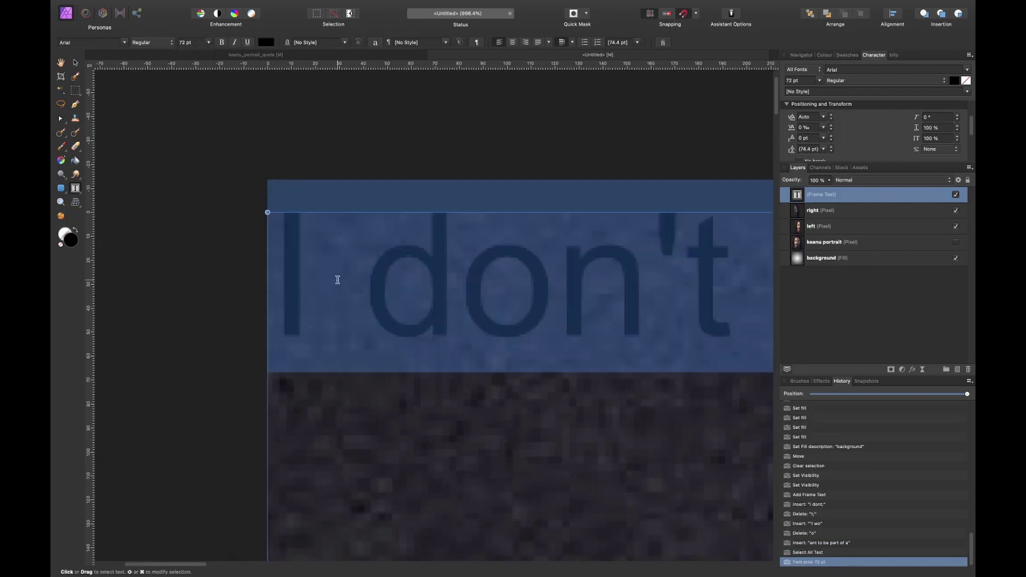
key("super+0")
type("I don't want to be part of a world where being kind is a weakness")
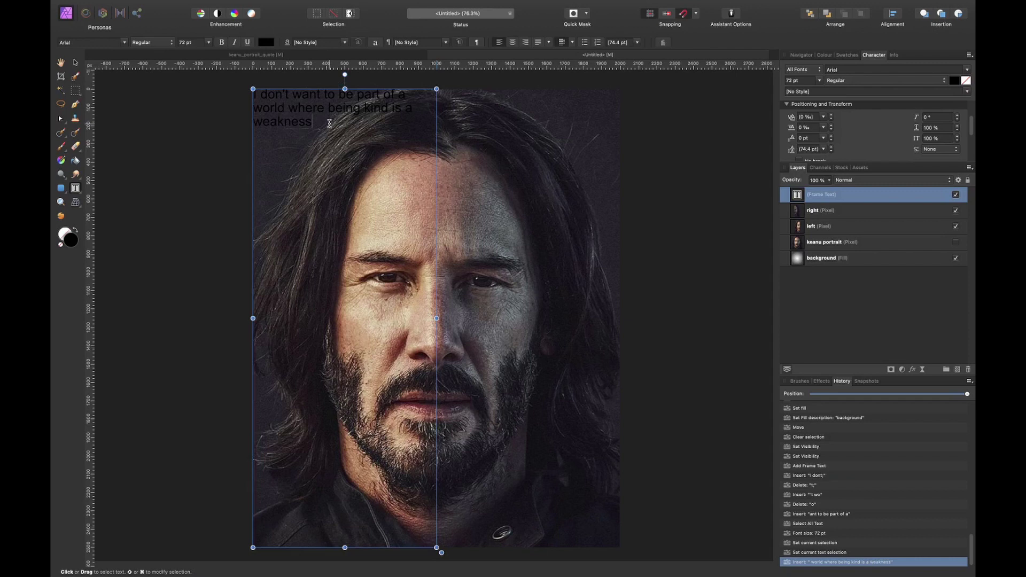
left_click_drag(329, 124, 253, 94)
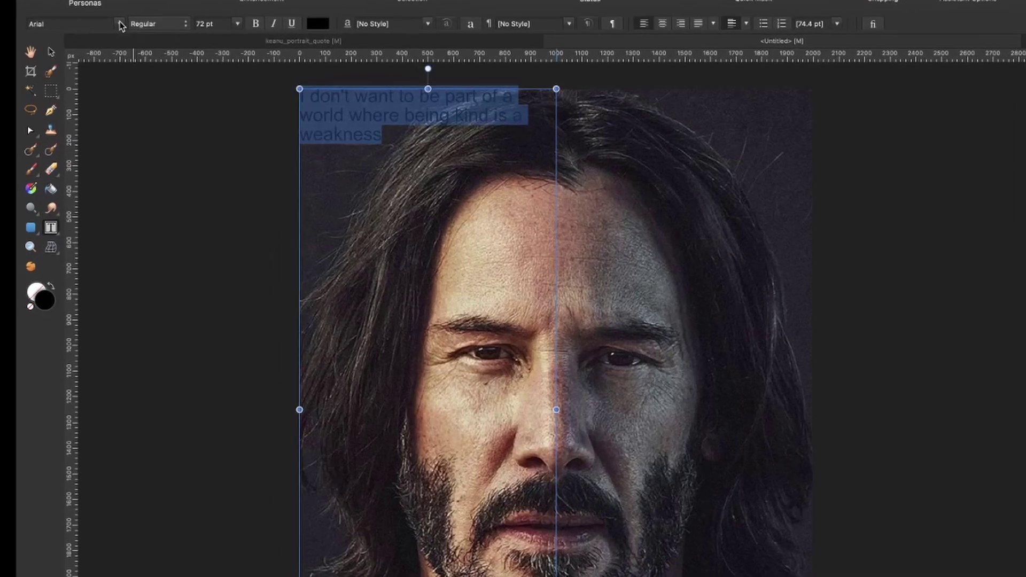
Change the selected quote's font to Impact at 380 pt.
left_click(120, 24)
scroll(101, 527, "down", 10)
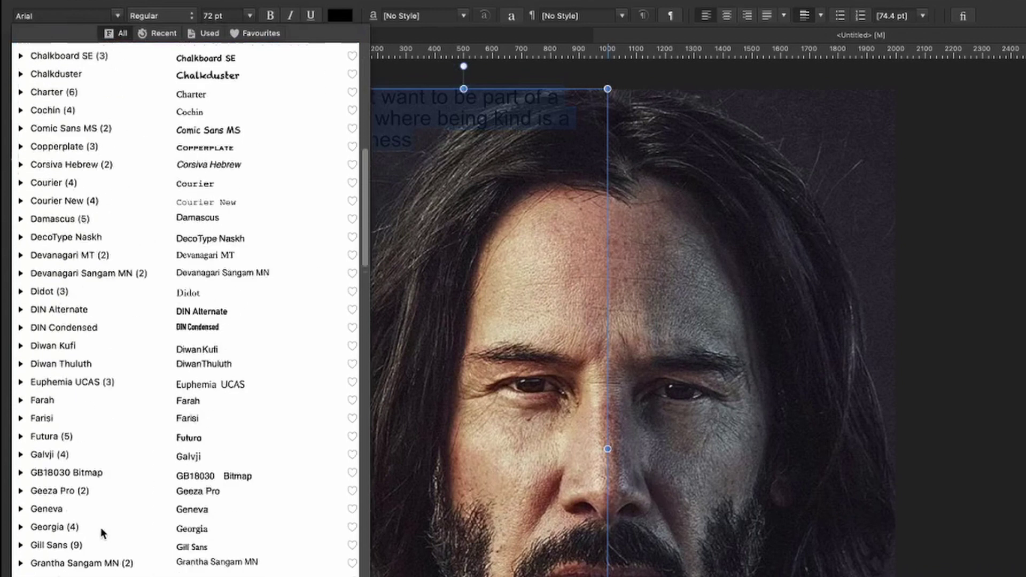
scroll(101, 527, "down", 10)
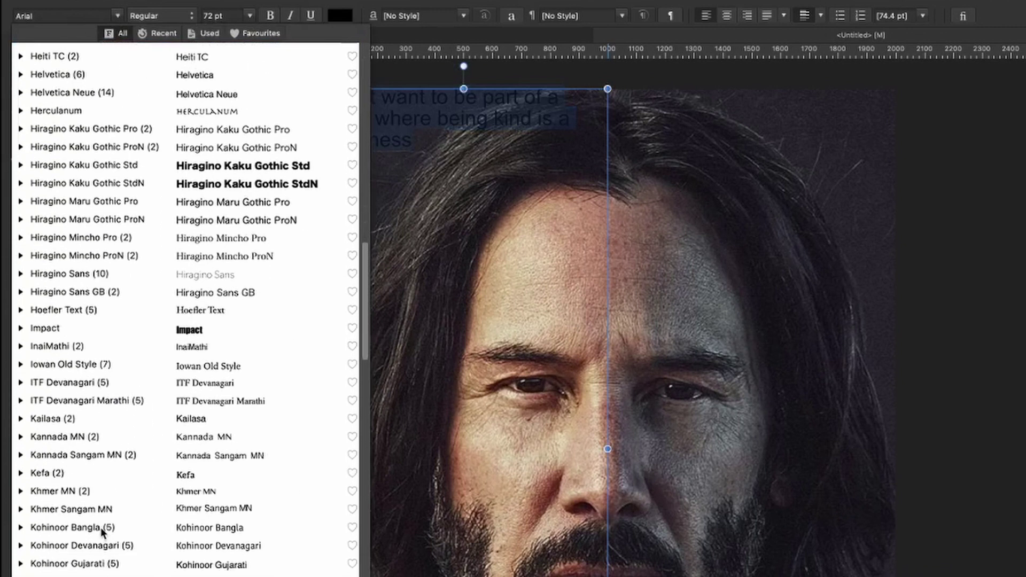
left_click(54, 329)
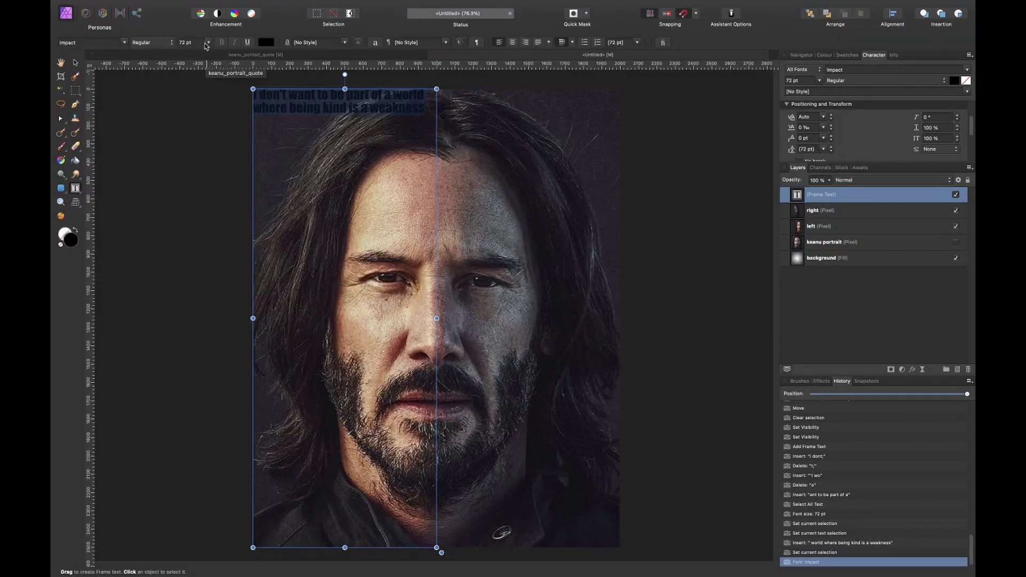
left_click(202, 42)
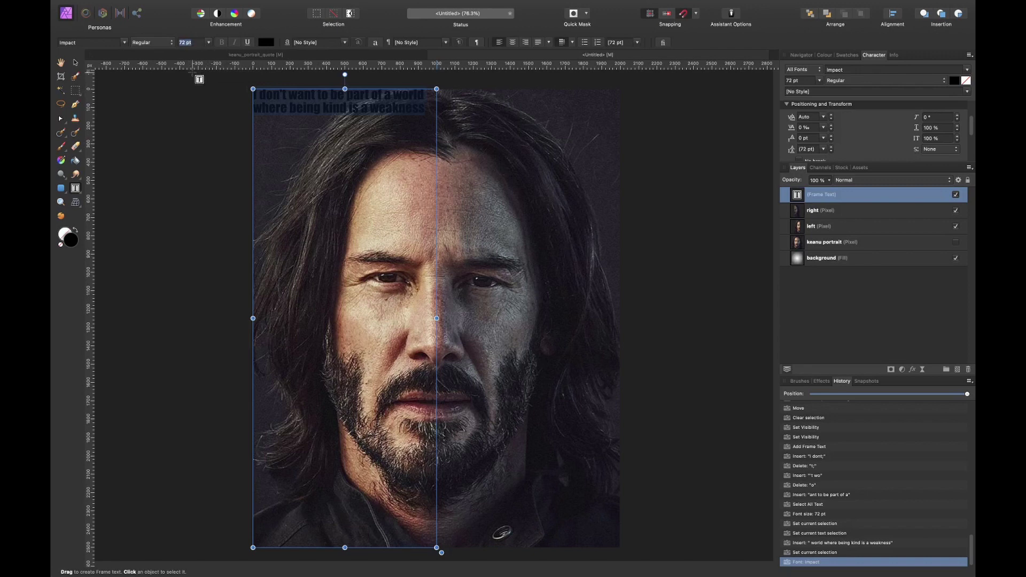
type("380")
key("Return")
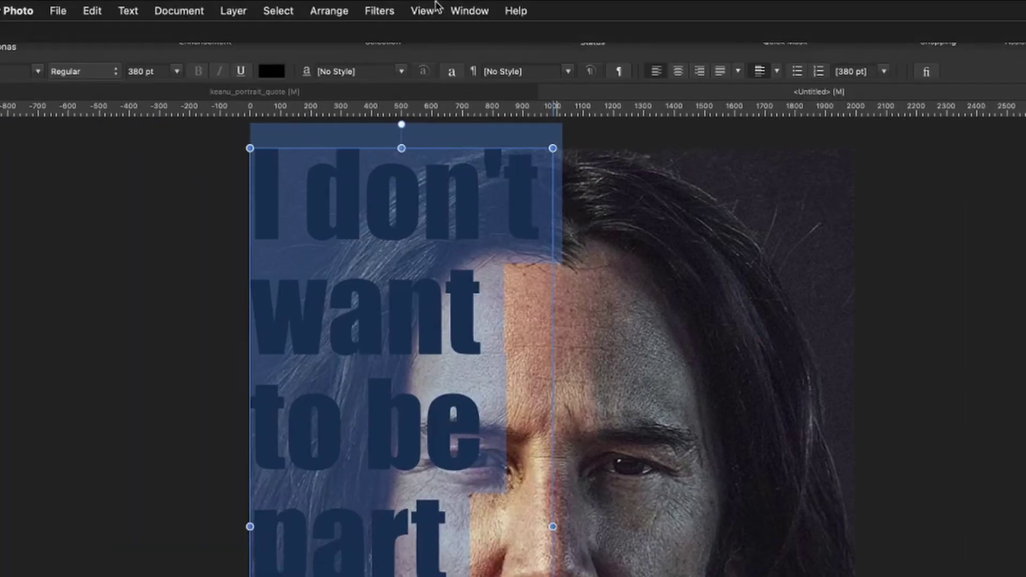
Open the Character panel and apply All Caps to the quote.
left_click(425, 10)
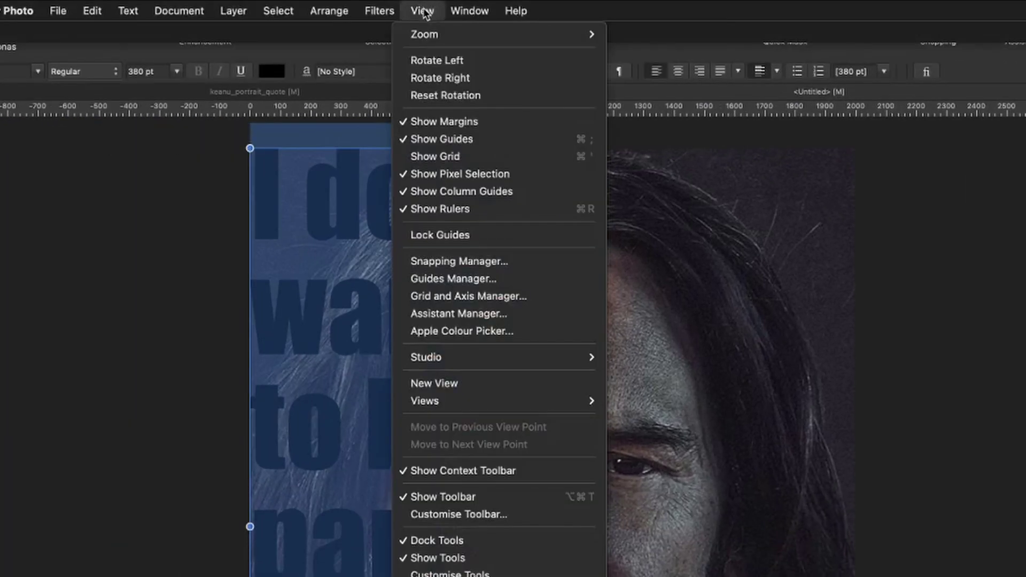
mouse_move(453, 362)
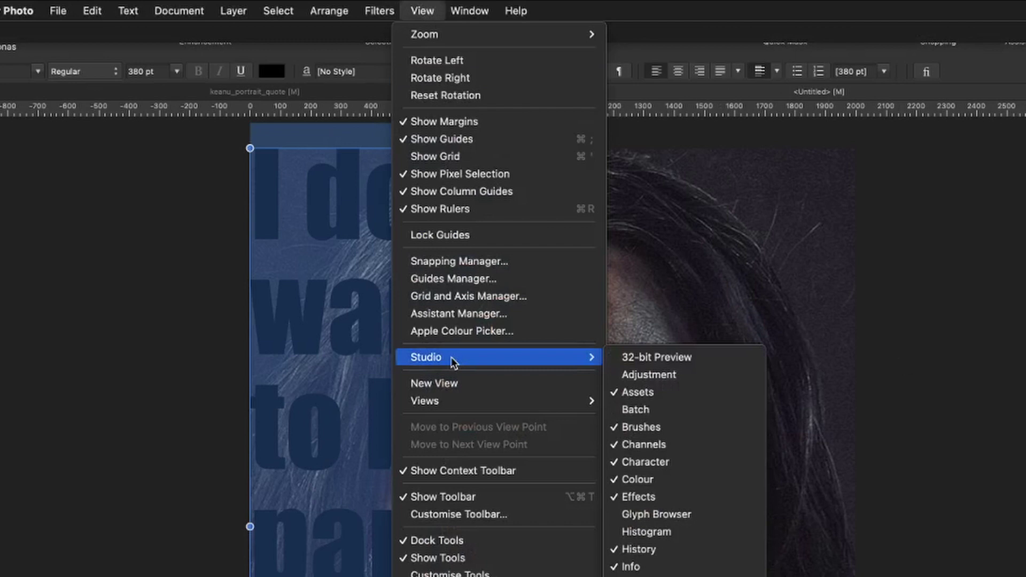
left_click(645, 463)
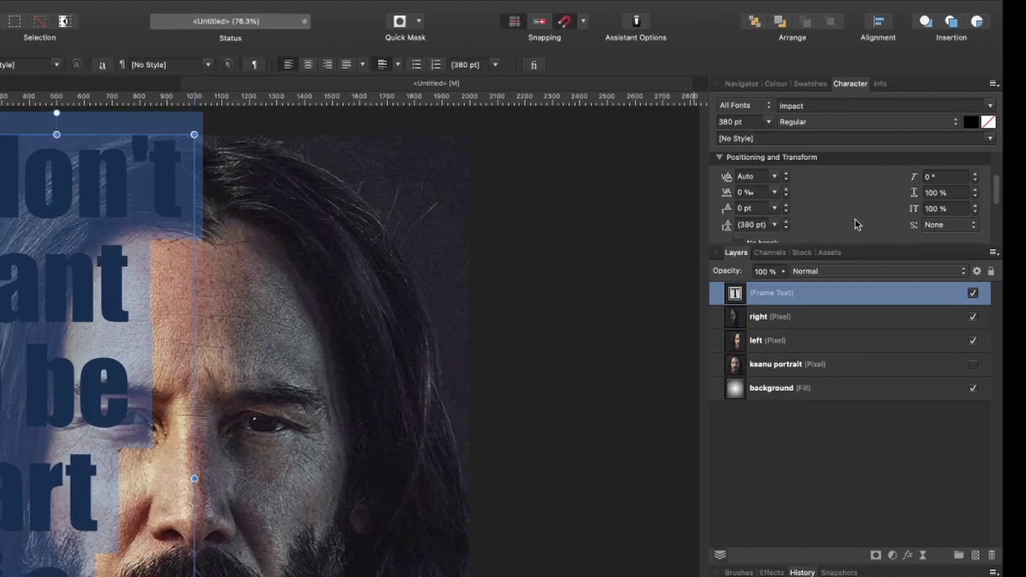
scroll(877, 147, "down", 4)
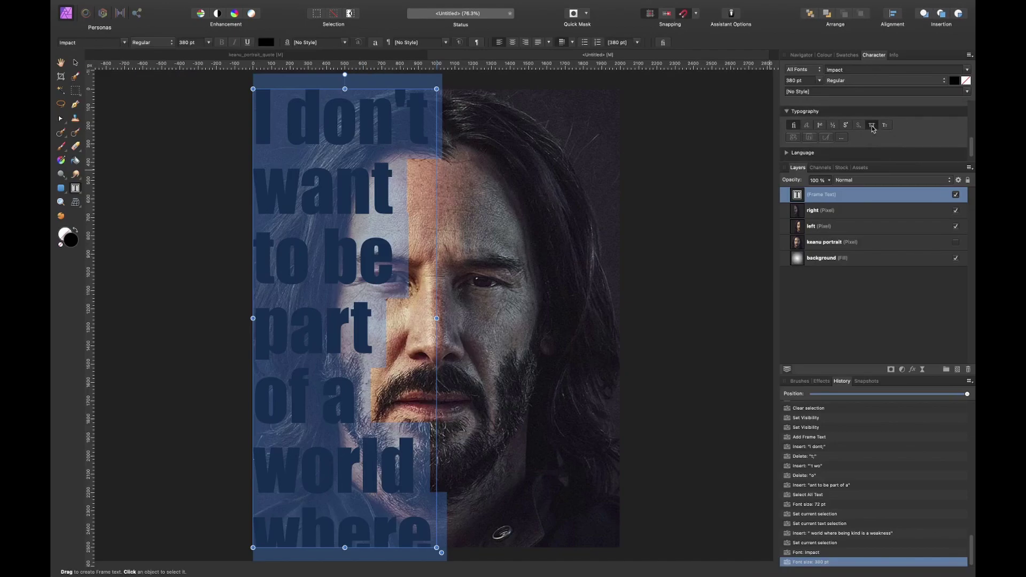
left_click(822, 253)
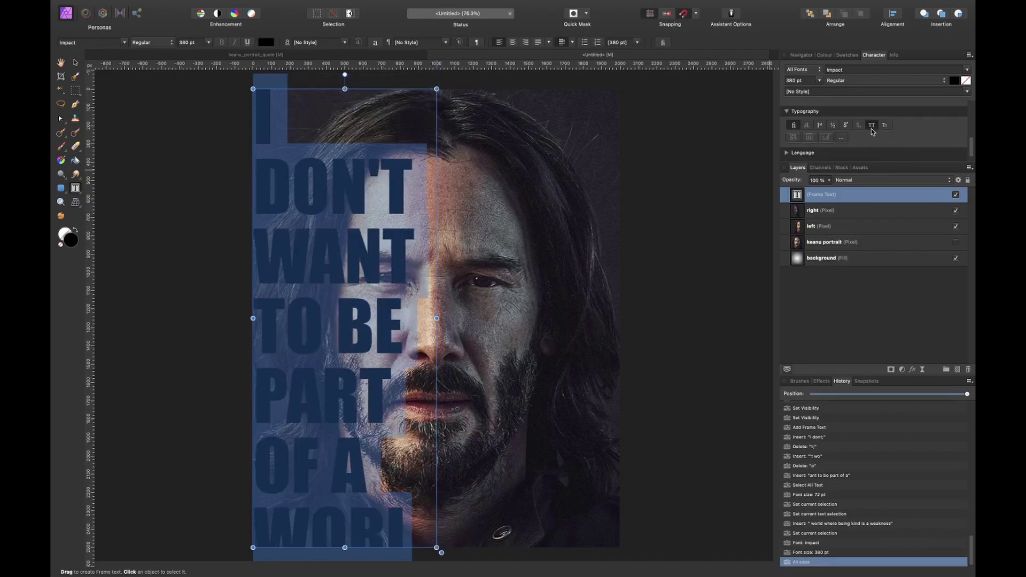
scroll(840, 148, "up", 3)
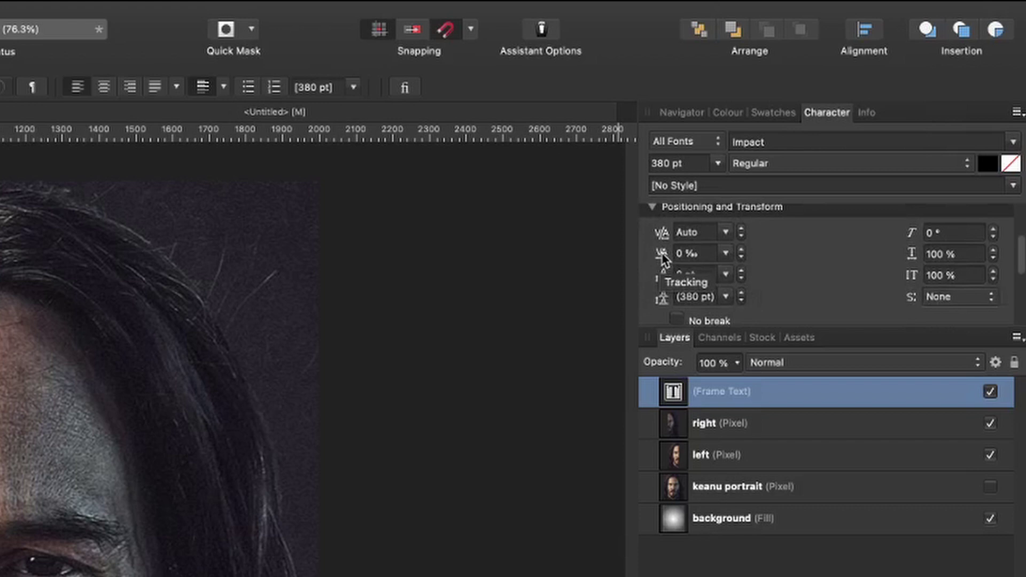
Set the quote's Tracking to -20 ‰ and Leading Override to 312.5 pt.
left_click(694, 254)
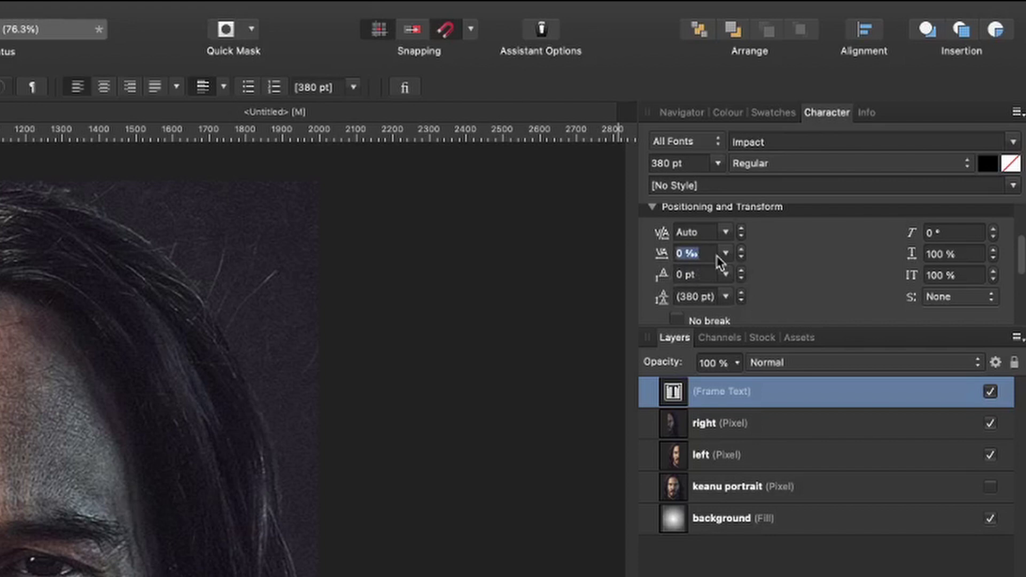
key("BackSpace")
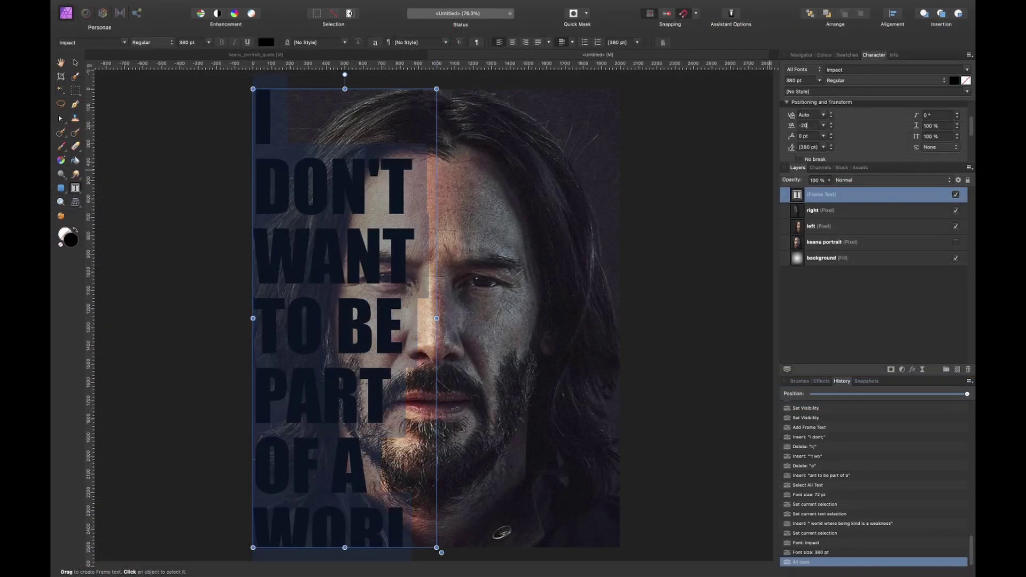
key("Return")
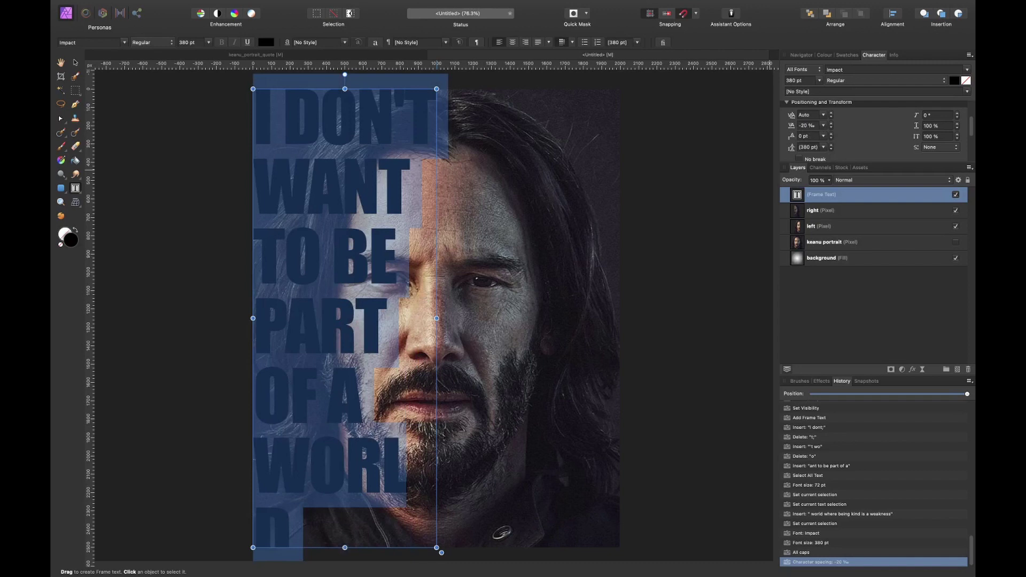
left_click(797, 147)
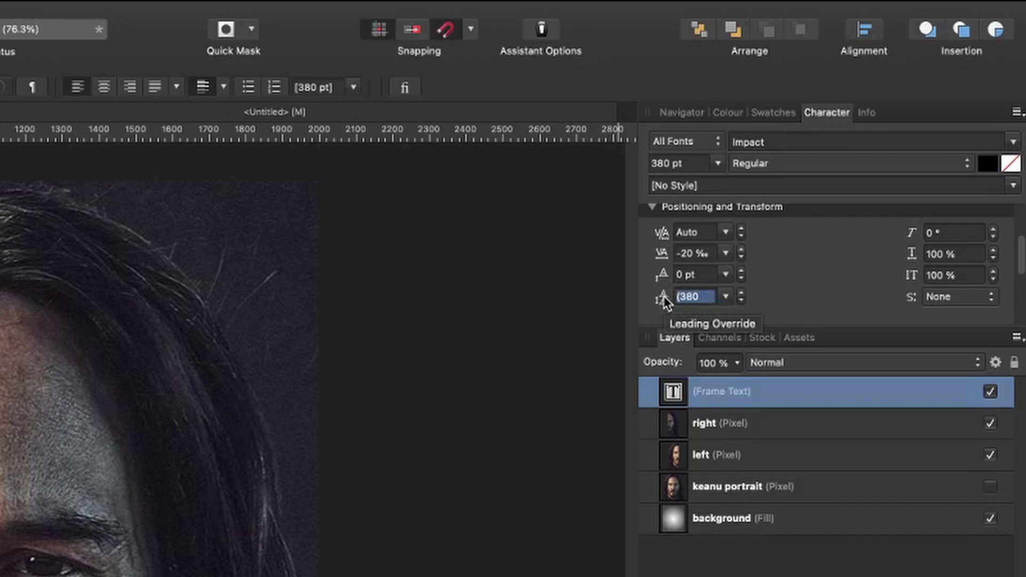
type("312.5")
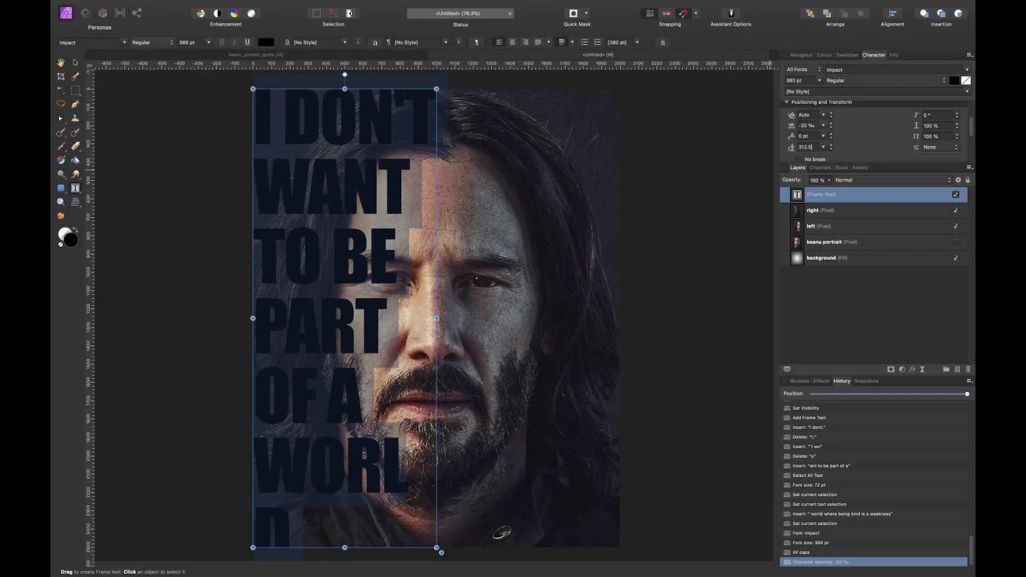
key("Return")
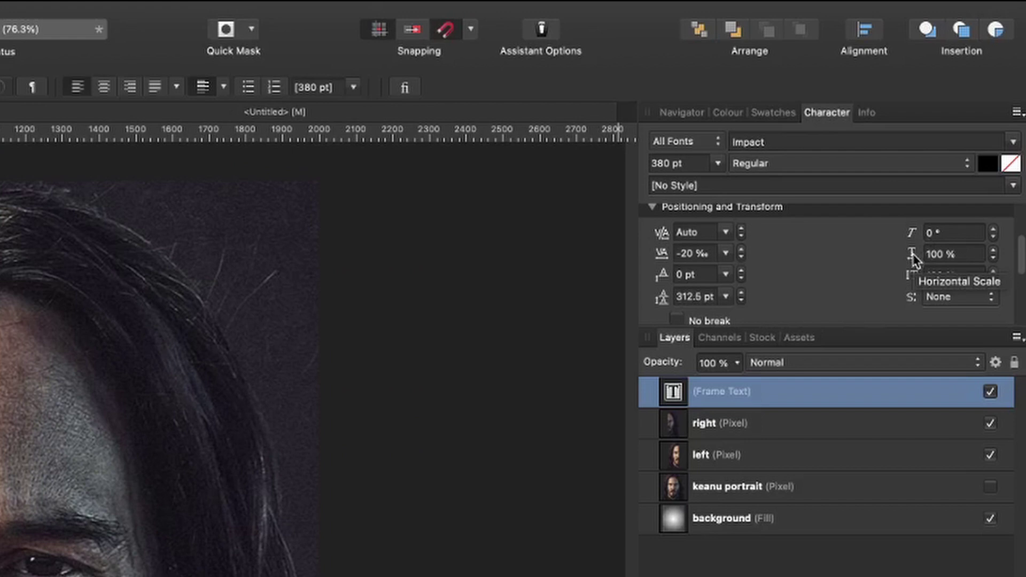
Scale the quote's letters to 64% horizontal width, right-align its lines, and deselect the frame.
left_click(948, 256)
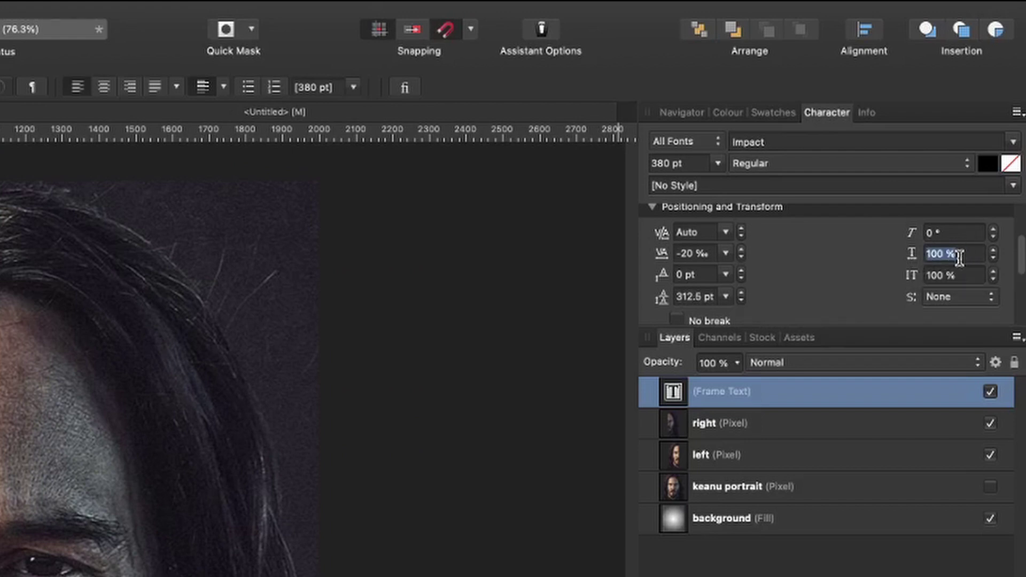
type("64")
key("Return")
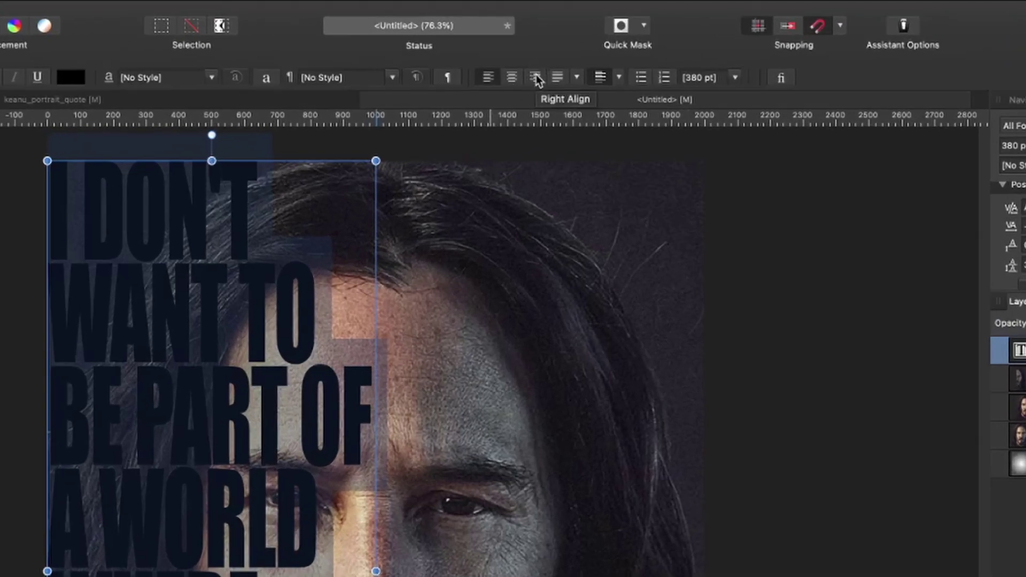
left_click(536, 78)
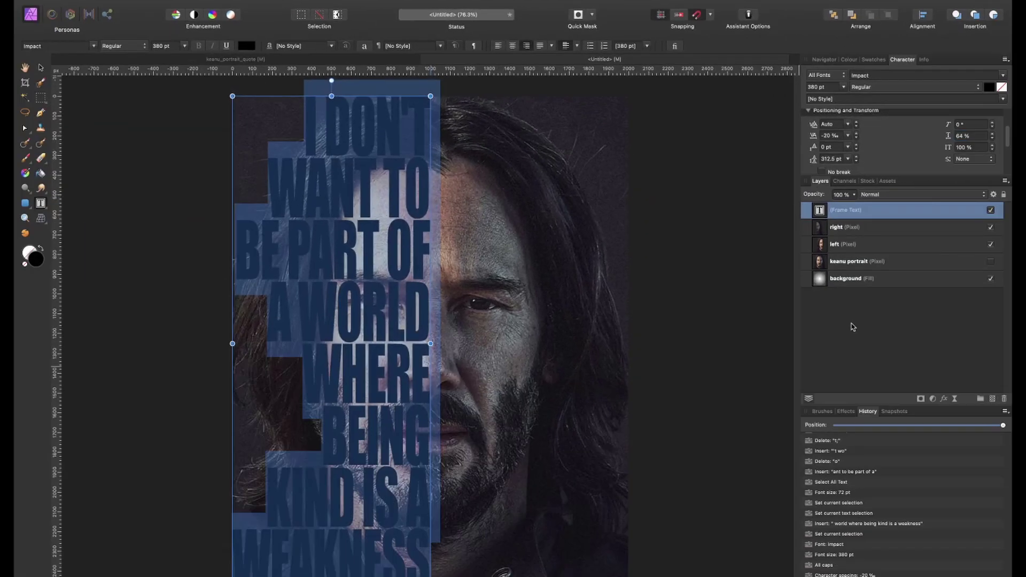
key("super+d")
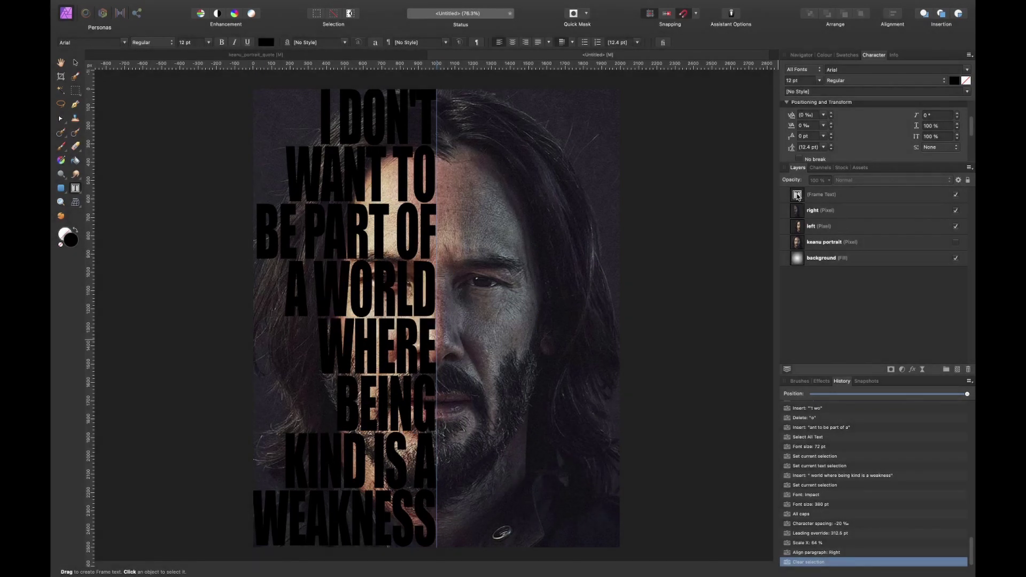
Rename the Frame Text layer to 'quote'.
left_click(816, 194)
double_click(817, 194)
type("quote")
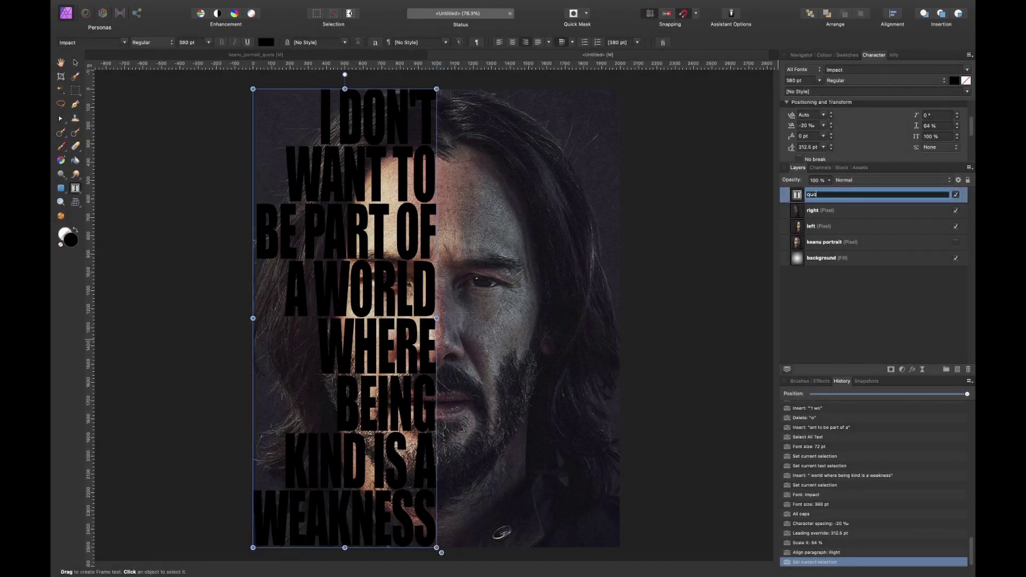
key("Return")
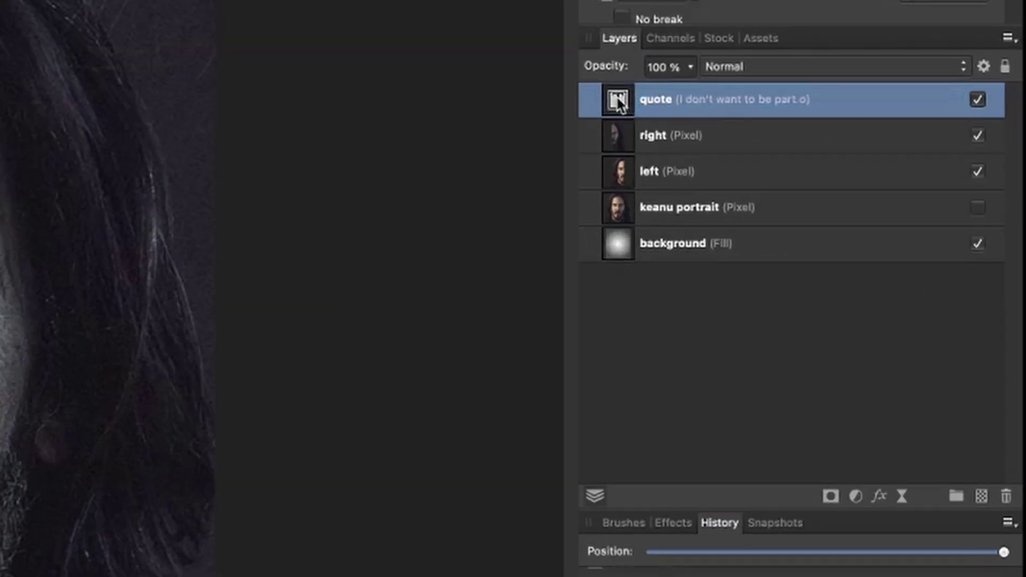
Clip the quote layer inside the left portrait layer and duplicate it.
left_click_drag(618, 102, 635, 175)
left_click_drag(632, 168, 632, 168)
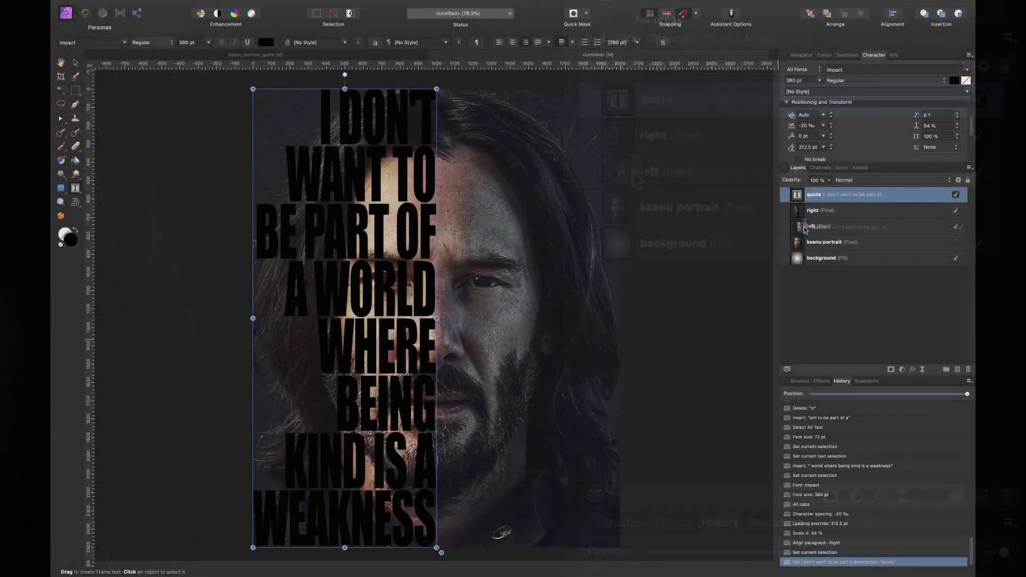
left_click_drag(805, 230, 805, 230)
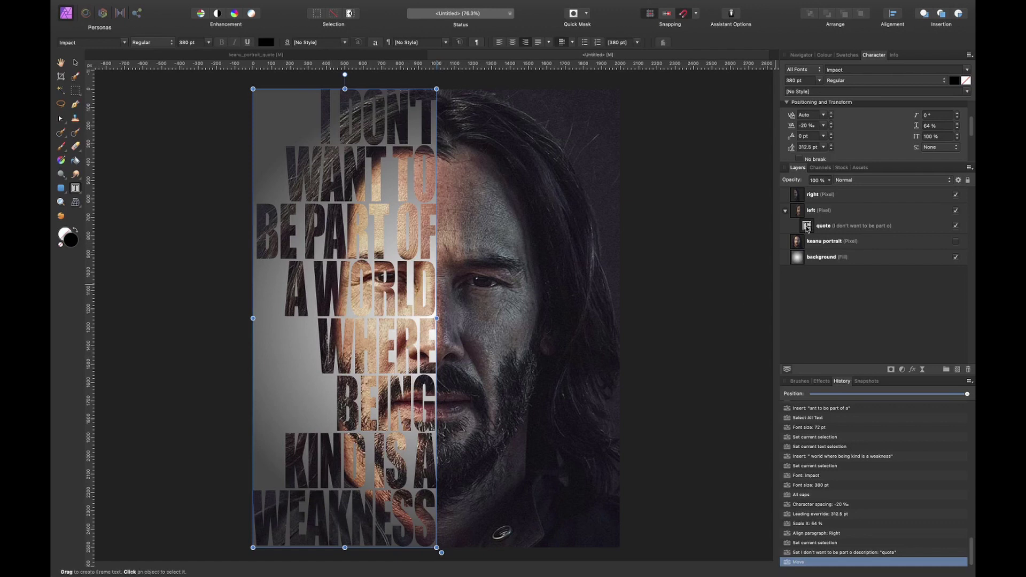
left_click(807, 228)
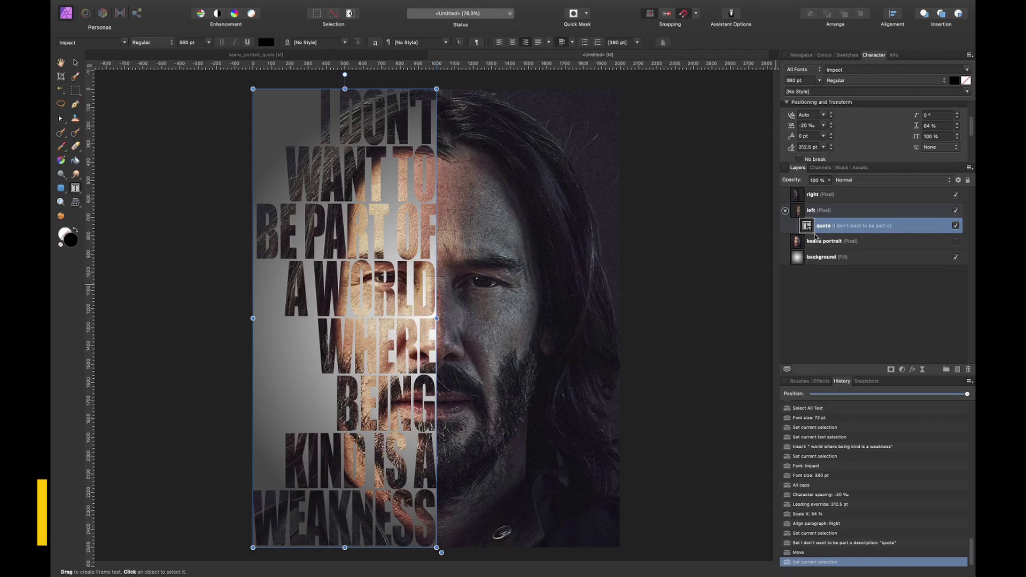
key("super+j")
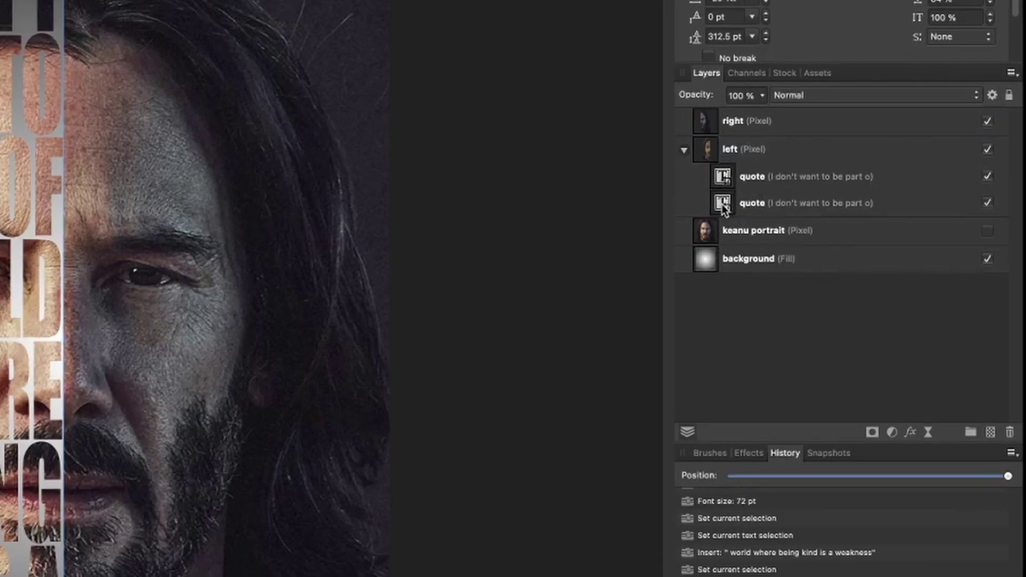
Move the duplicate quote out as its own layer below left and open its Layer Effects.
left_click_drag(807, 241, 796, 212)
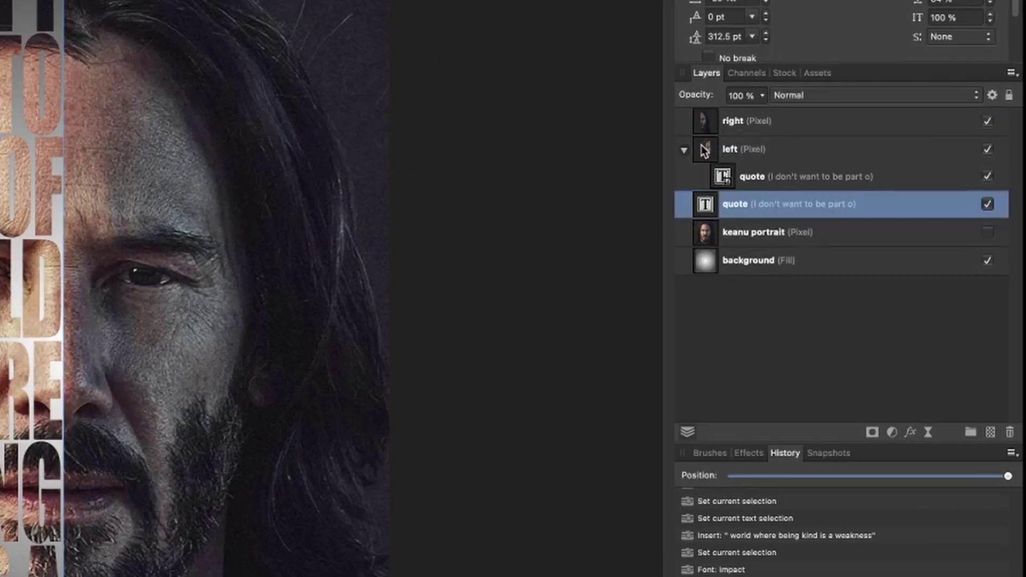
left_click(683, 151)
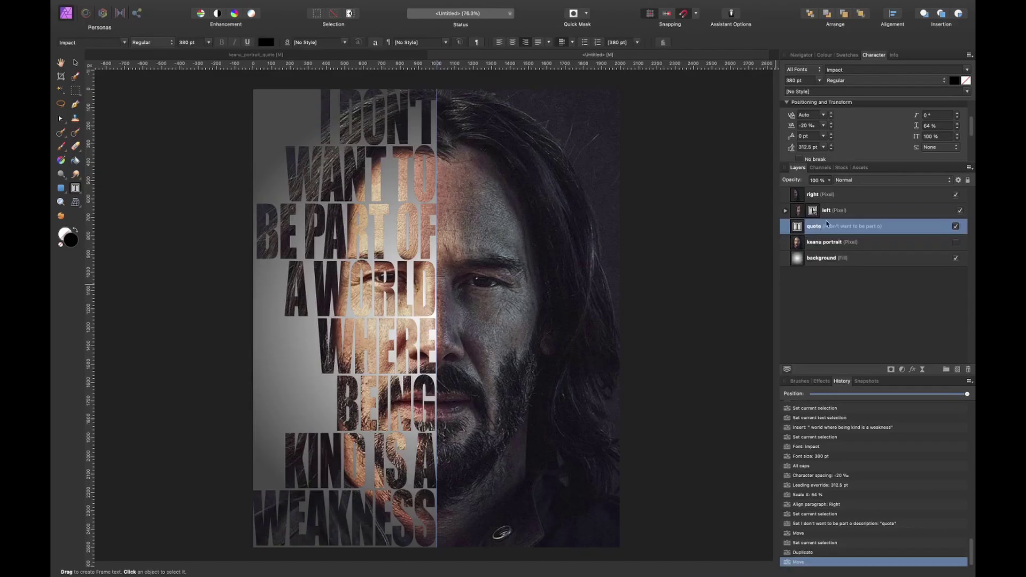
left_click(956, 211)
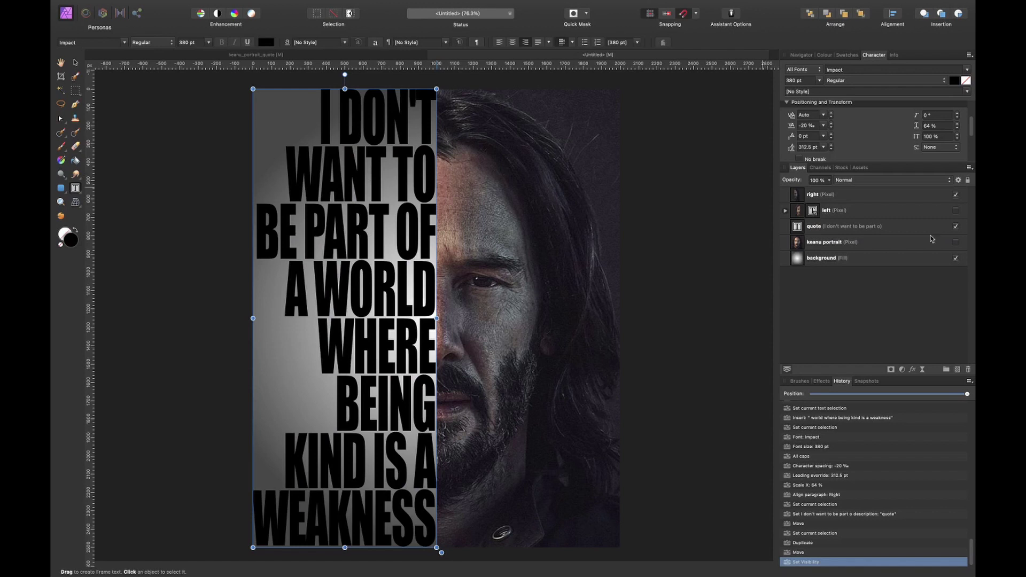
left_click(955, 211)
double_click(839, 230)
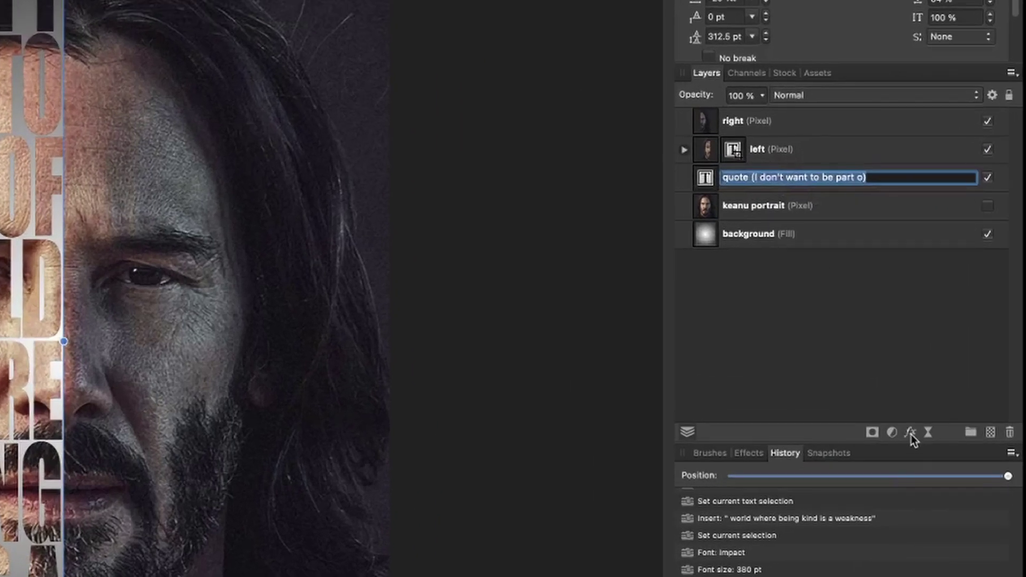
left_click(912, 370)
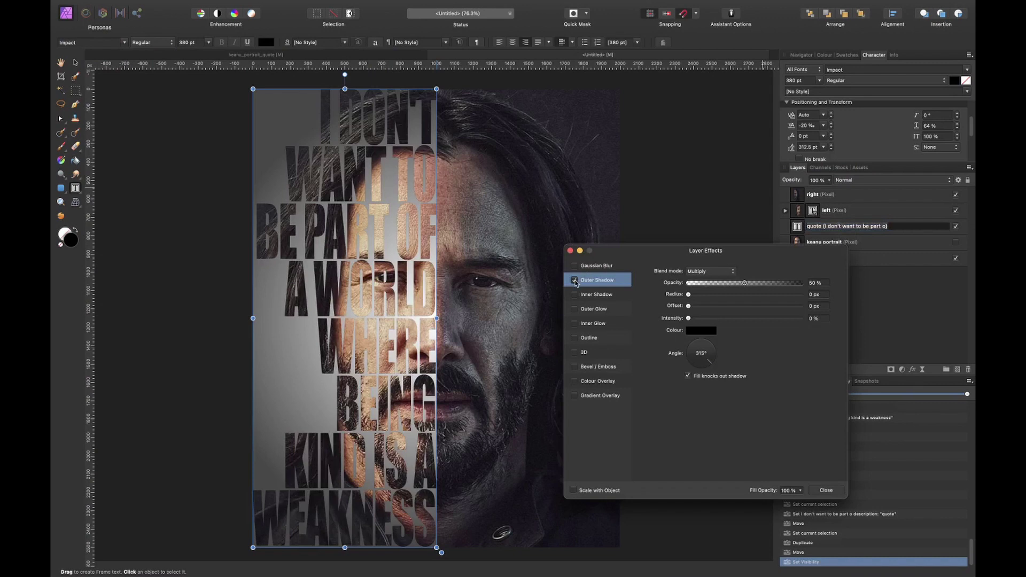
Enable Outer Shadow on the quote with 6 px radius, 7.9 px offset and 51% opacity.
left_click(574, 280)
key("super+plus")
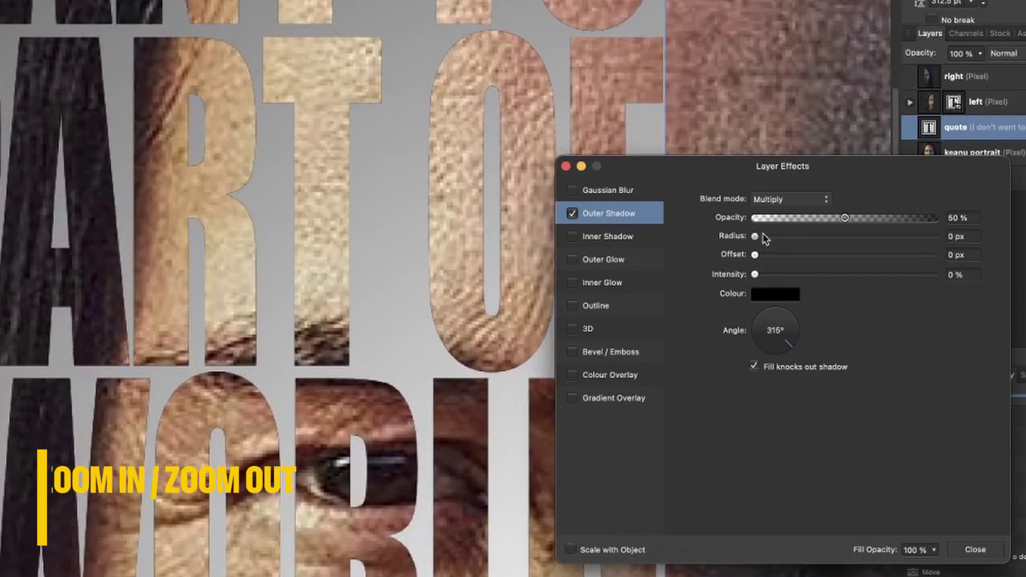
left_click_drag(689, 294, 705, 295)
left_click_drag(777, 236, 821, 258)
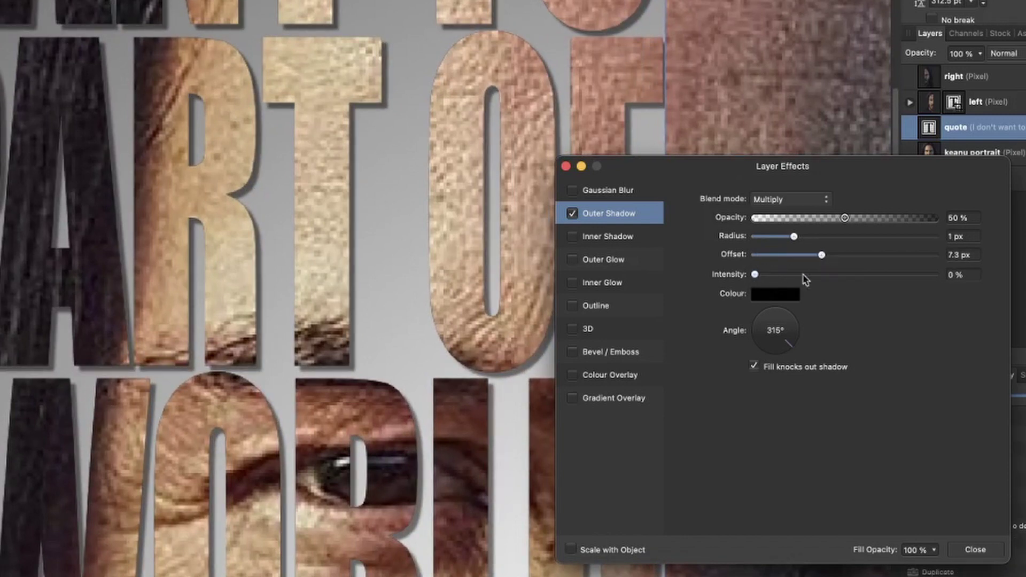
left_click_drag(821, 258, 845, 217)
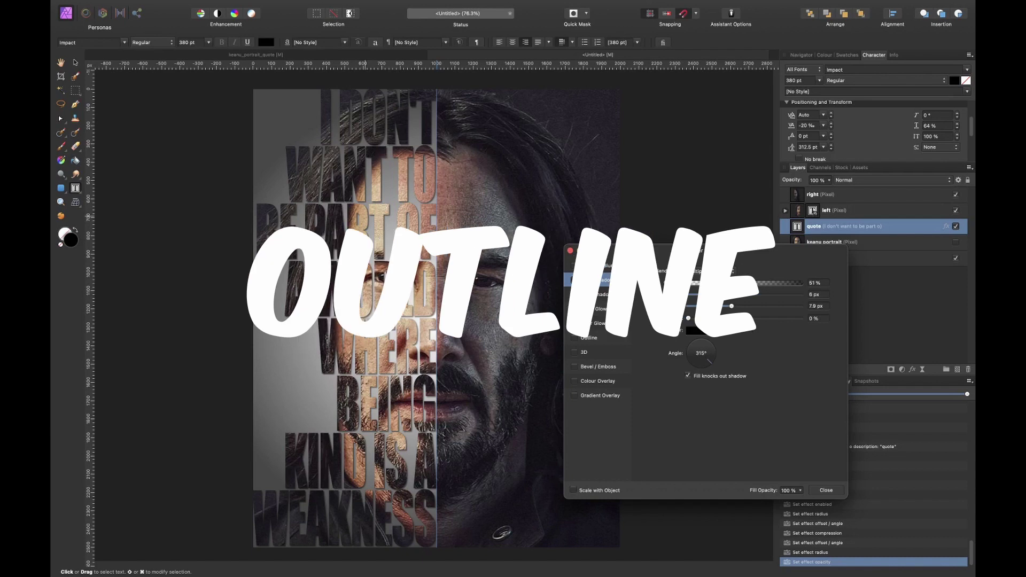
scroll(418, 304, "up", 5)
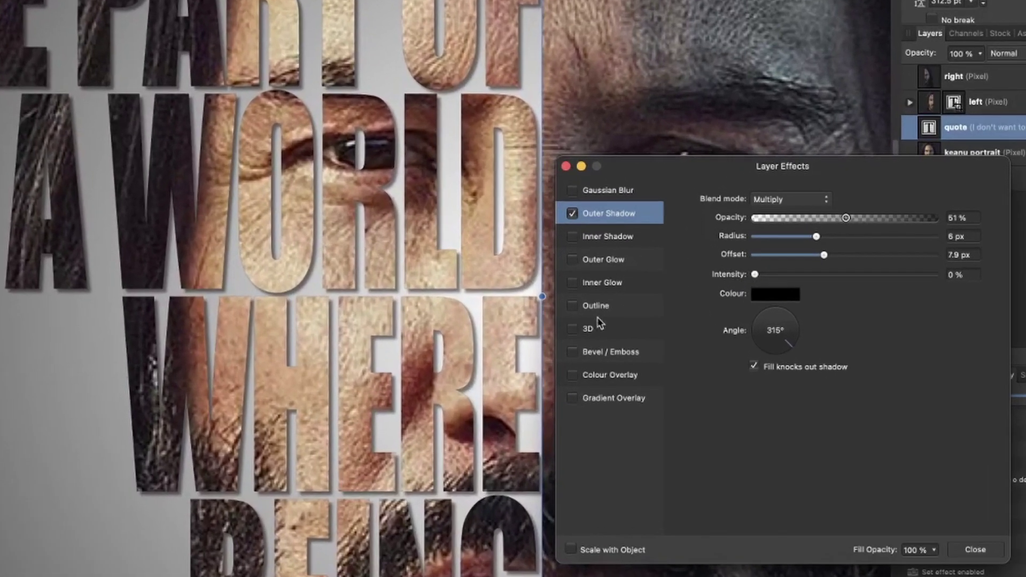
Add a 1 px black Outline to the quote's letters, close Layer Effects, and zoom out.
left_click(574, 338)
left_click(603, 340)
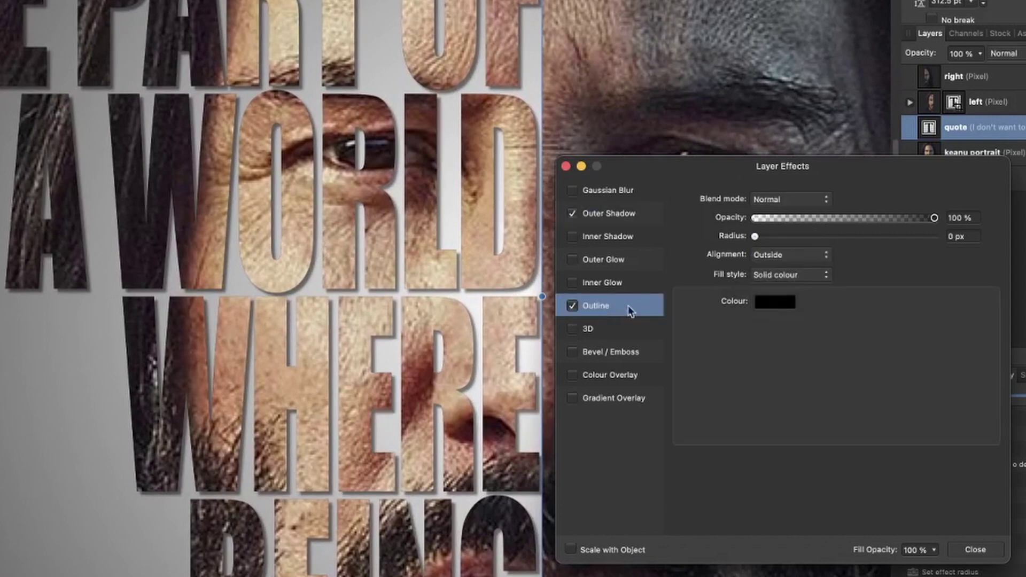
left_click(755, 238)
left_click_drag(755, 238, 795, 237)
scroll(408, 174, "up", 5)
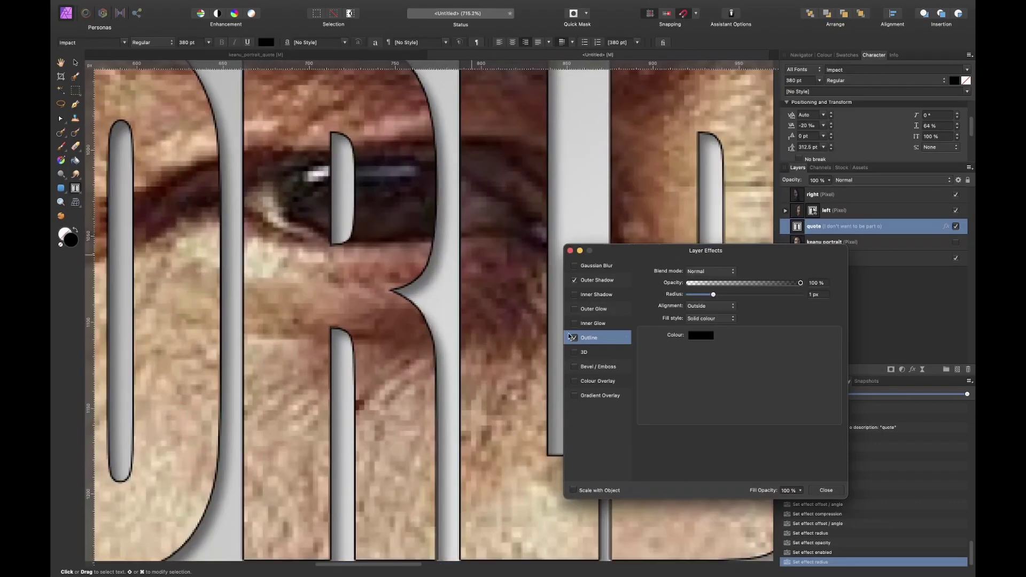
left_click(573, 338)
left_click(574, 339)
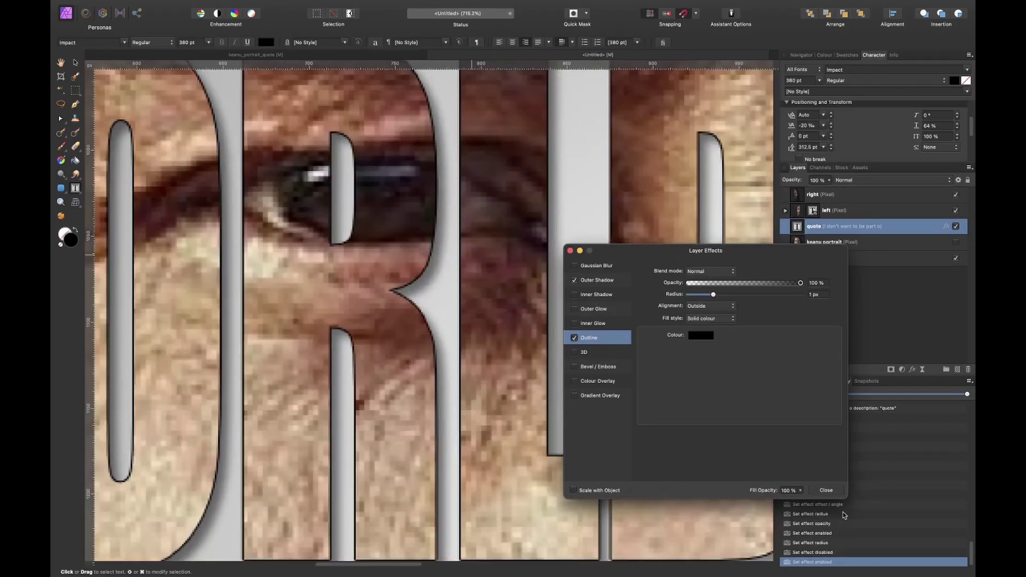
left_click(825, 490)
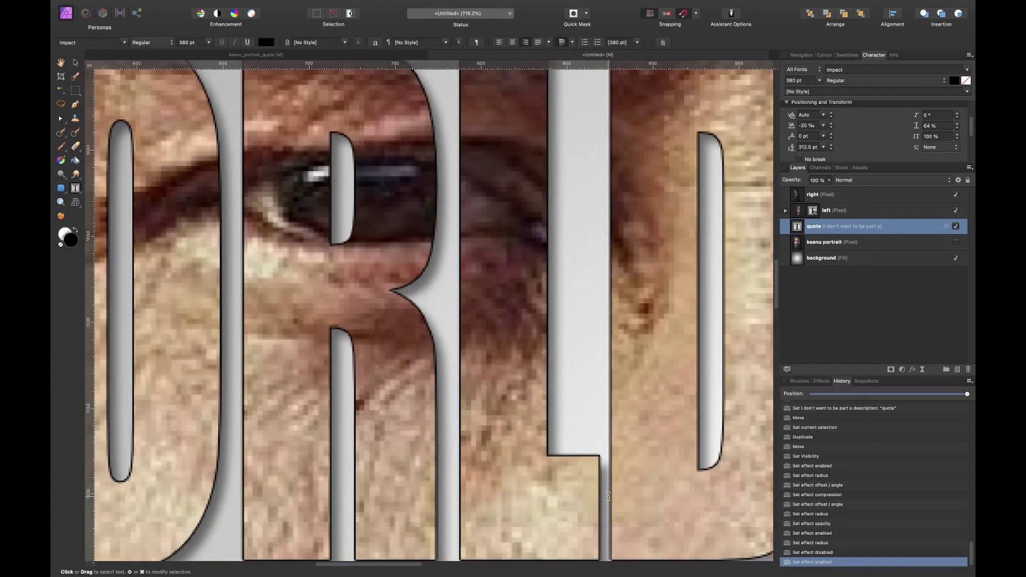
key("super+0")
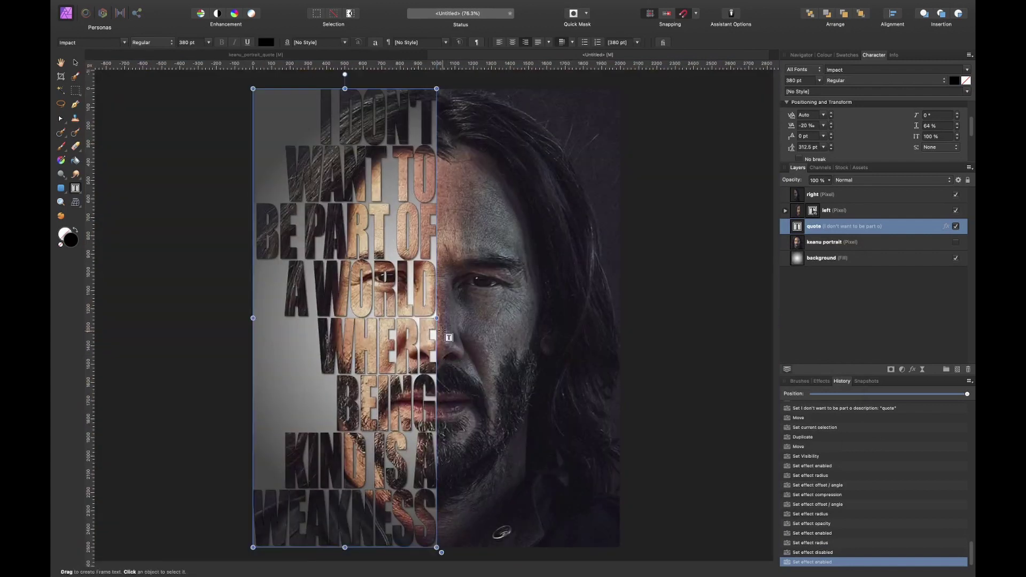